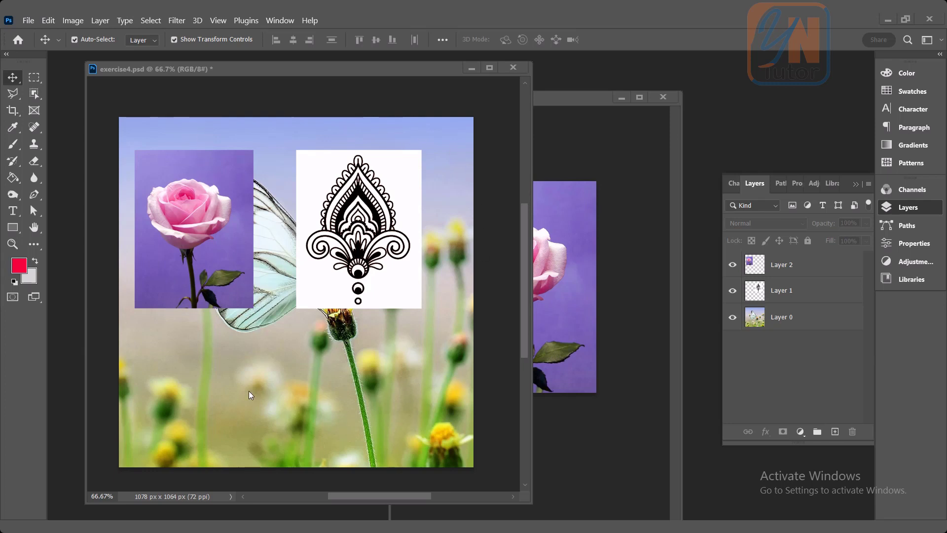
- Move the black-and-white ornament image down over the lower flowers and return it to its place beside the rose
left_click(347, 258)
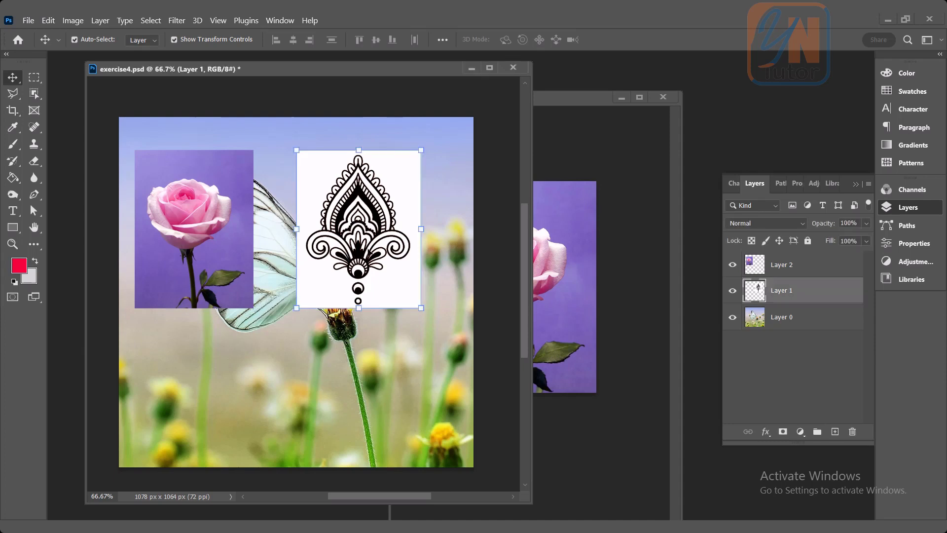
left_click_drag(369, 251, 277, 440)
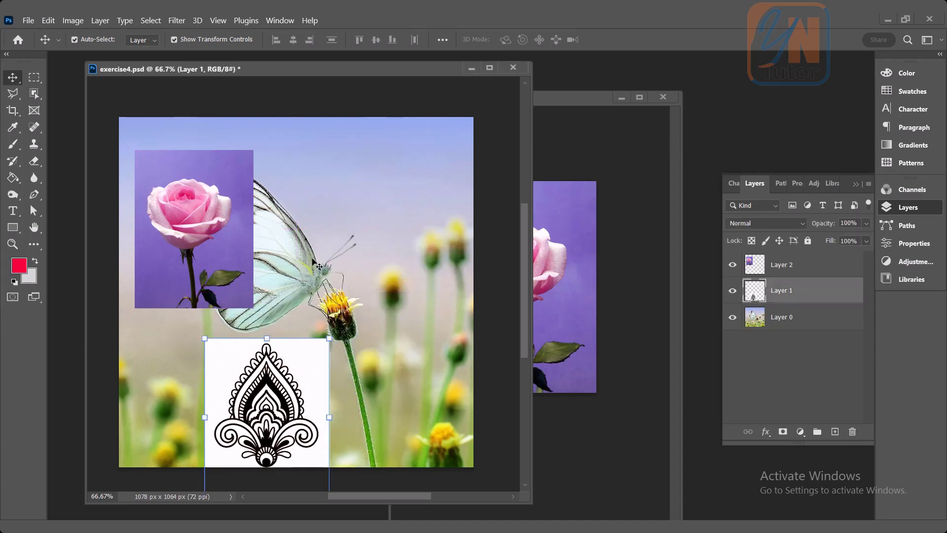
left_click_drag(284, 382, 376, 194)
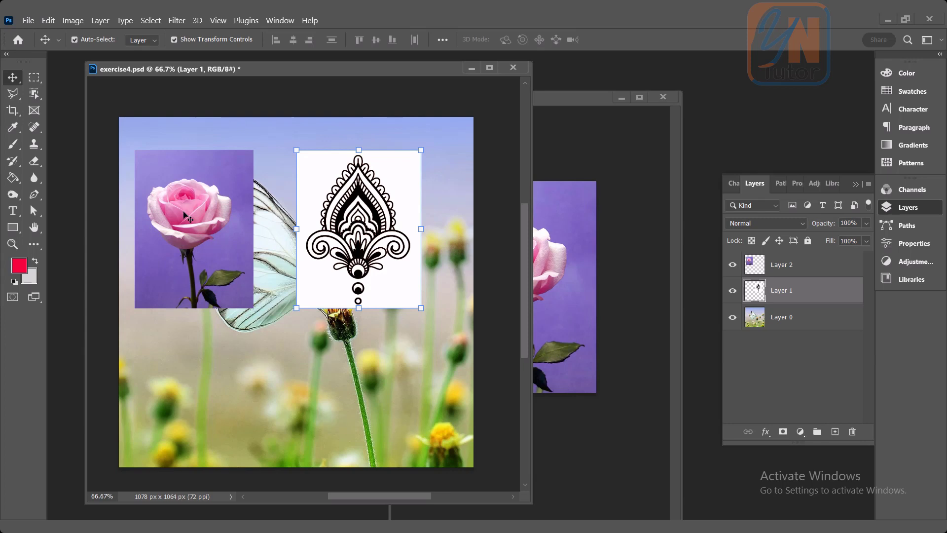
- Copy the rose picture from flower2 copy into exercise4.psd as a new layer and delete that layer again
left_click(552, 105)
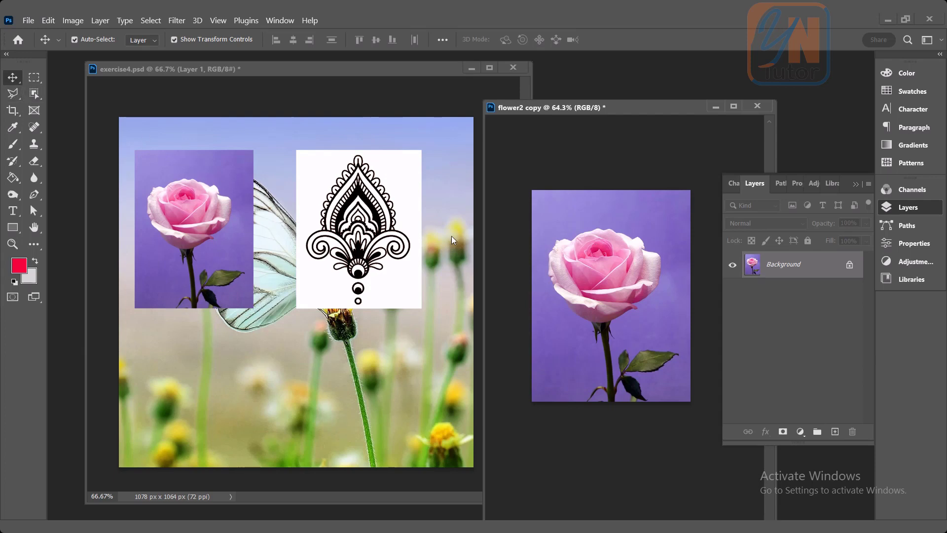
left_click_drag(575, 267, 268, 291)
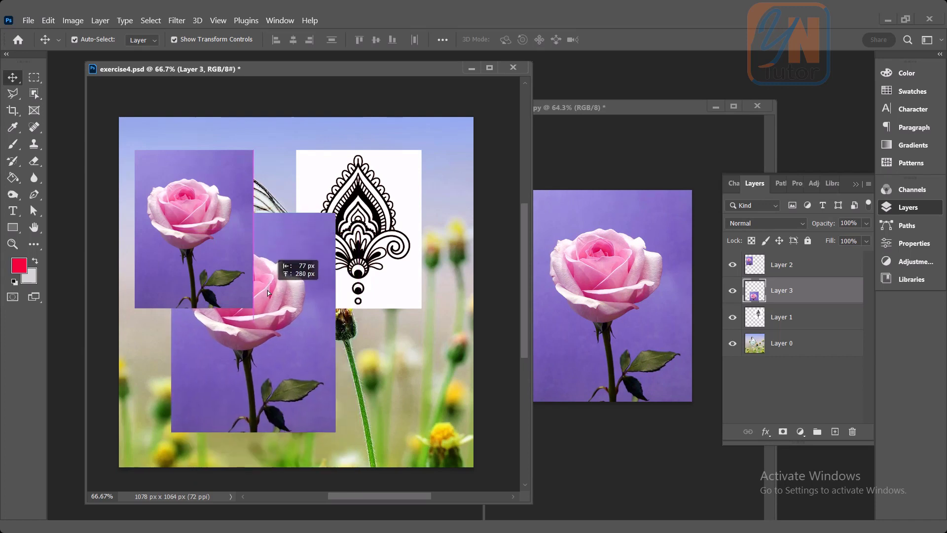
key("Delete")
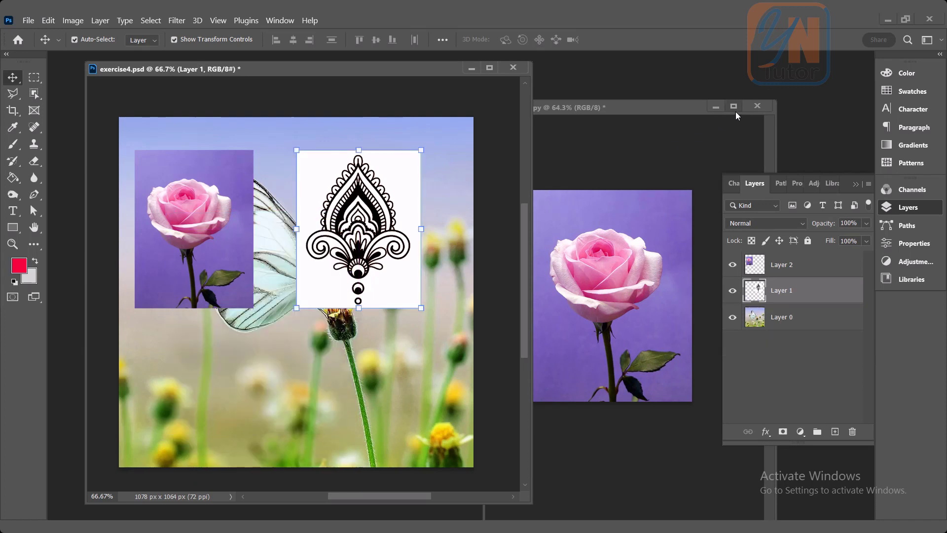
- Close the flower2 copy document without saving its changes
left_click(753, 107)
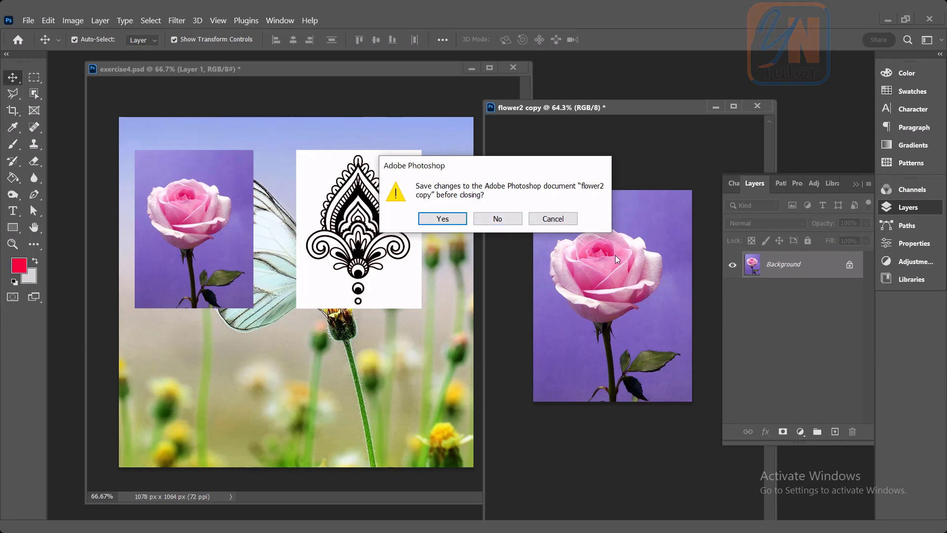
left_click(511, 222)
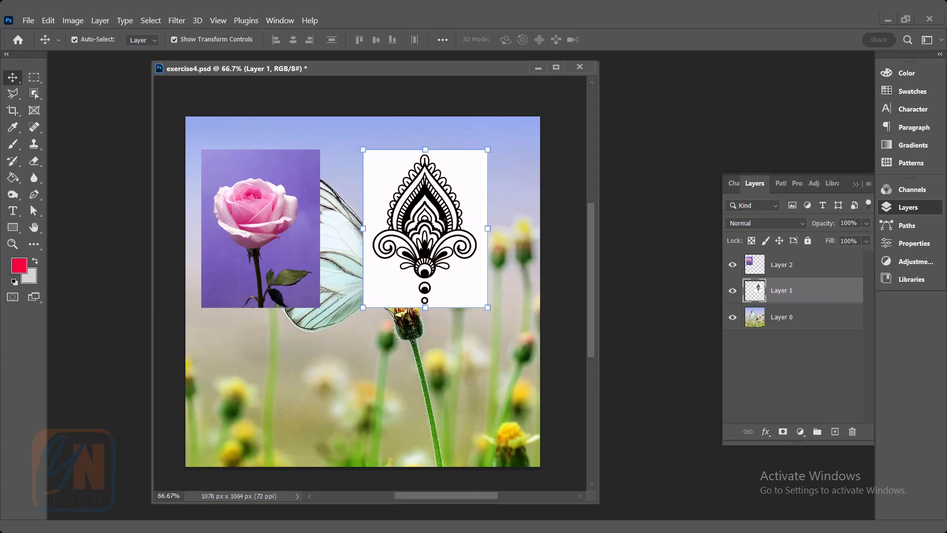
- Rename Layer 1 as Floral, Layer 2 as rose and Layer 0 as butterfly
left_click(809, 266)
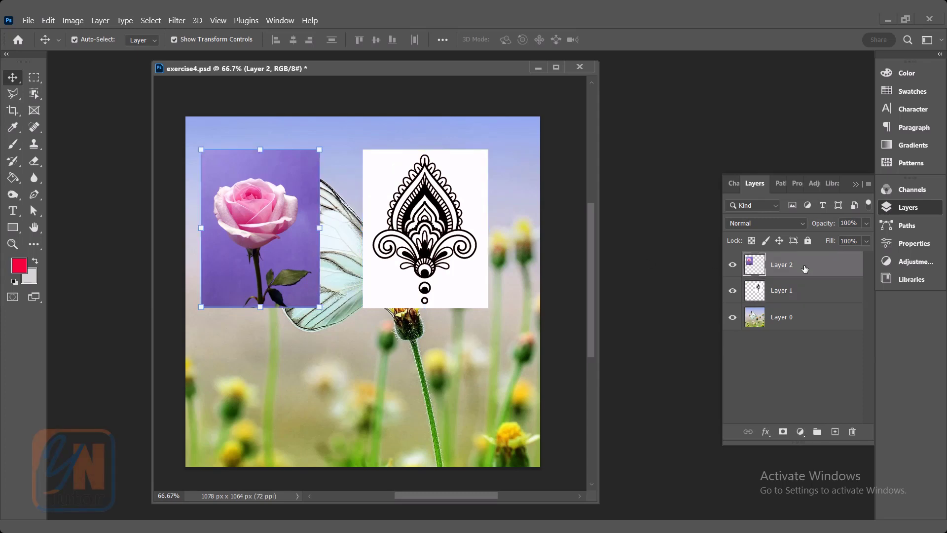
double_click(780, 291)
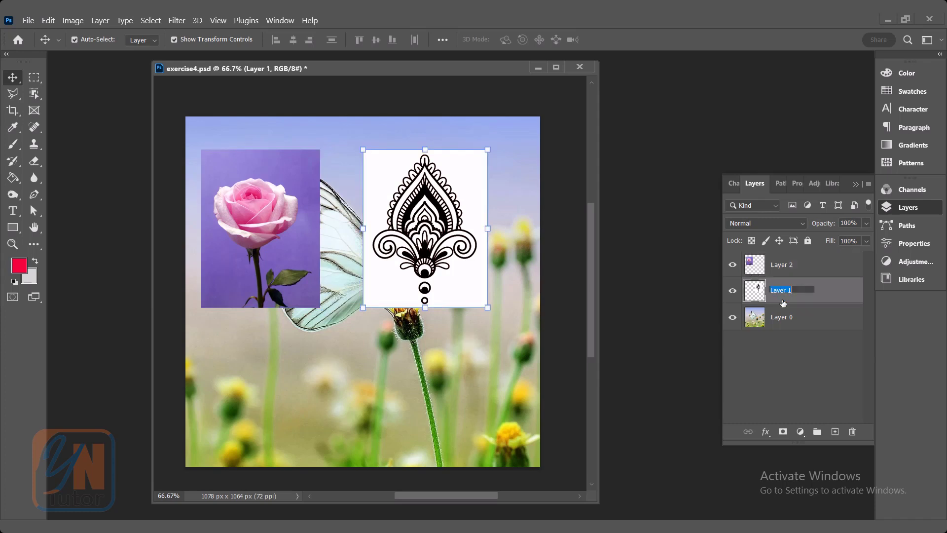
type("Floral")
double_click(782, 265)
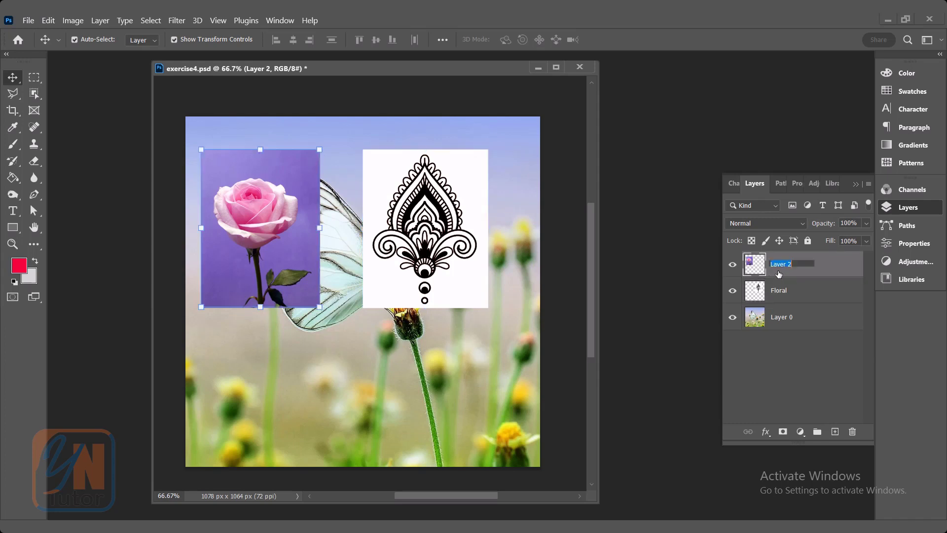
type("rose")
double_click(781, 317)
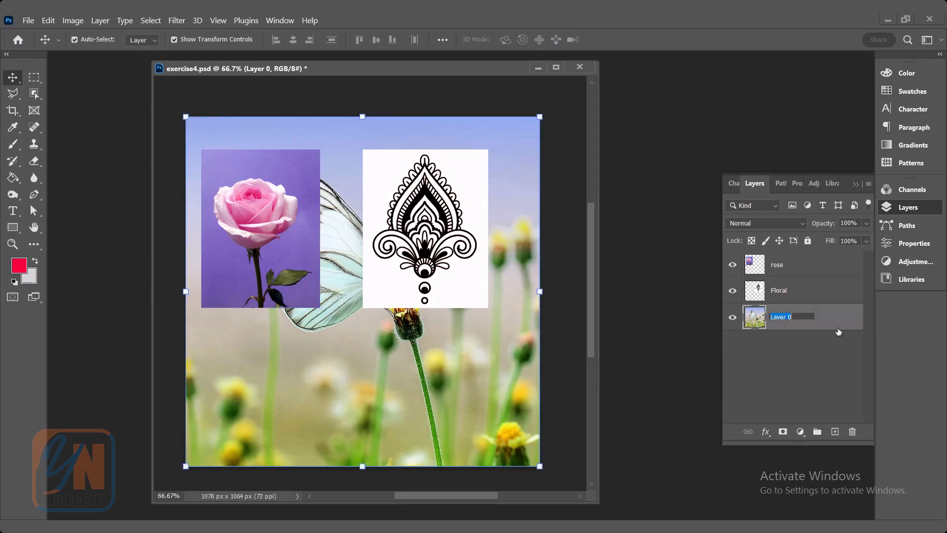
type("butterfly")
left_click(829, 341)
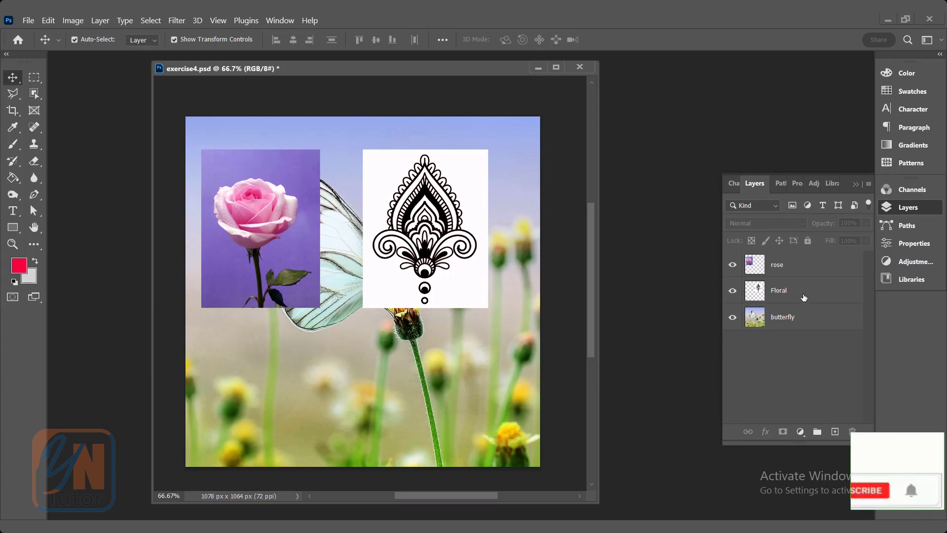
- Lock the transparent pixels of the butterfly layer and of the Floral layer
key("alt+[")
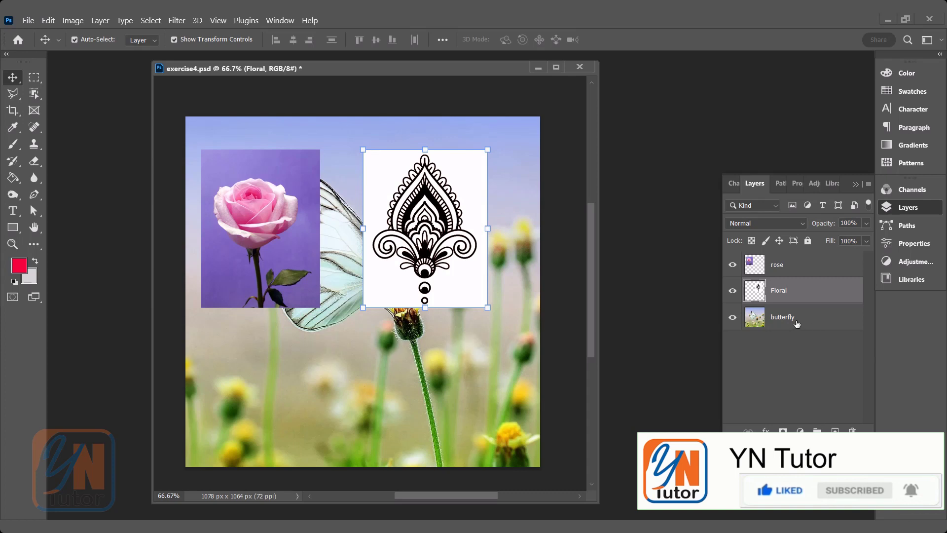
left_click(818, 324)
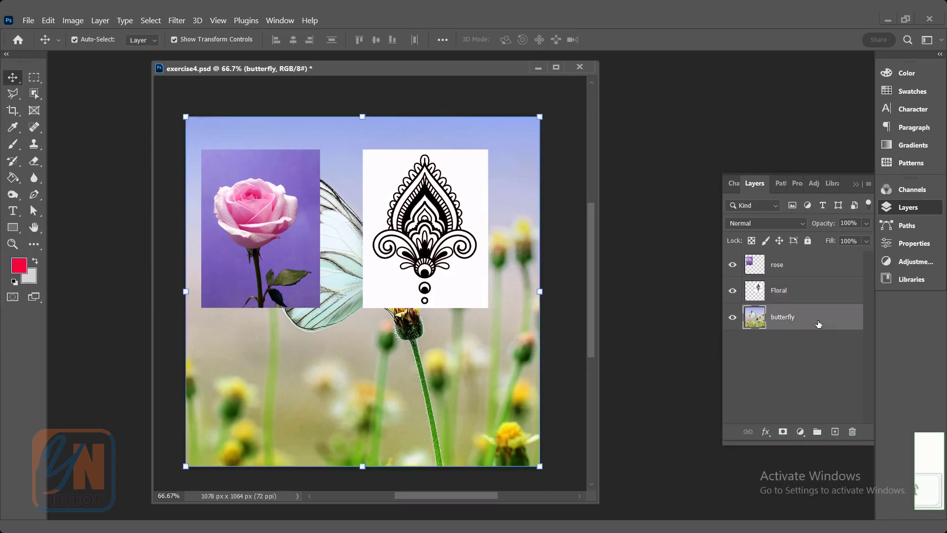
left_click(750, 240)
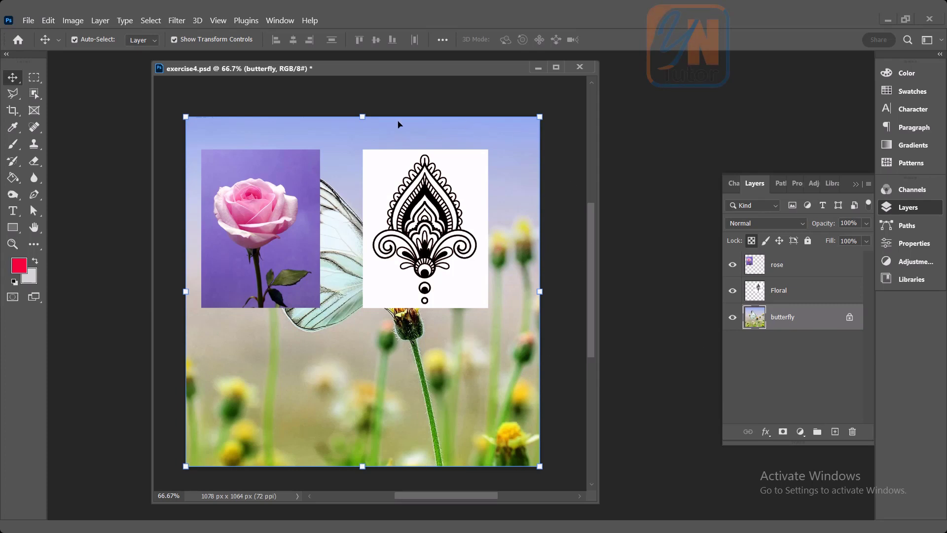
left_click(802, 294)
left_click(751, 242)
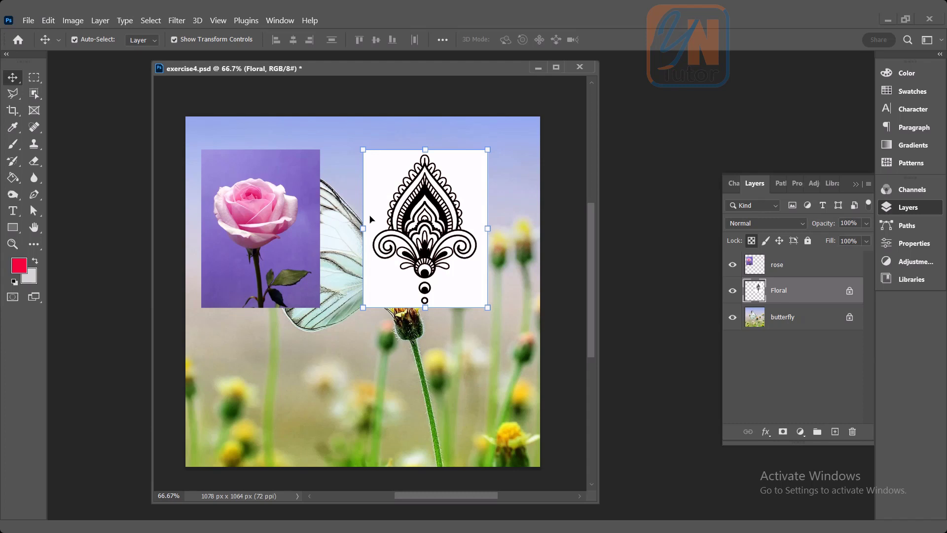
- Paint broad red strokes across the Floral artwork with the Brush tool and undo them
left_click(14, 147)
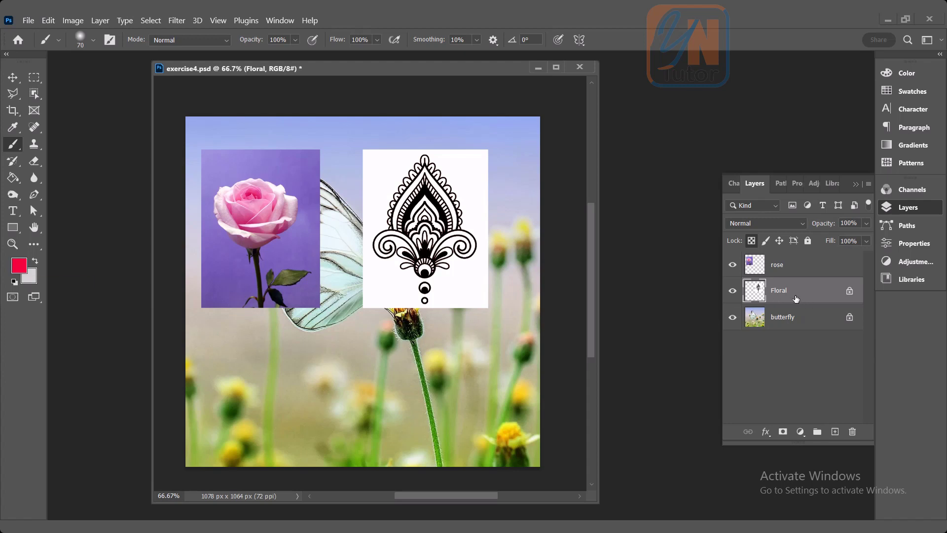
left_click_drag(362, 291, 485, 261)
mouse_move(324, 294)
left_mouse_down()
mouse_move(476, 258)
mouse_move(506, 244)
mouse_move(348, 271)
mouse_move(495, 236)
mouse_move(425, 238)
mouse_move(502, 214)
mouse_move(348, 246)
mouse_move(444, 220)
mouse_move(356, 228)
mouse_move(388, 215)
mouse_move(448, 239)
left_mouse_up()
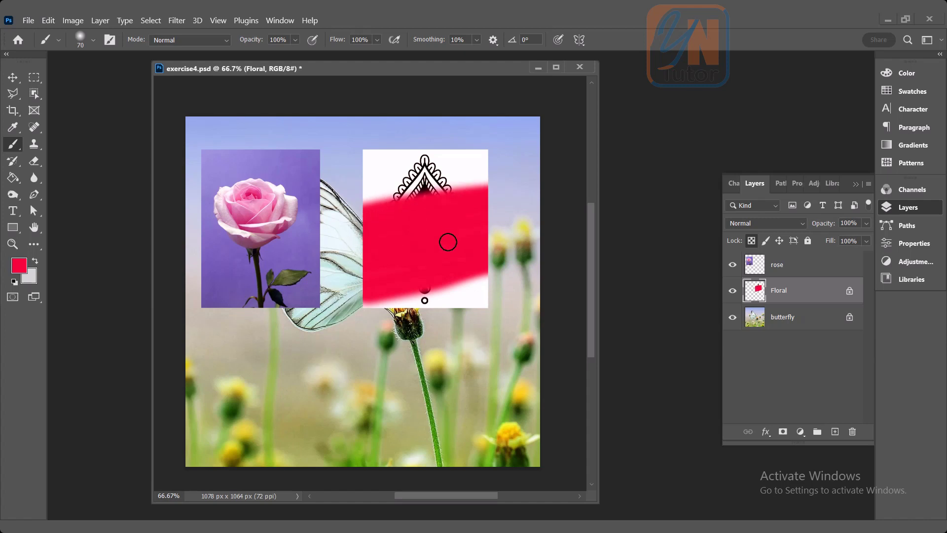
key("ctrl+z")
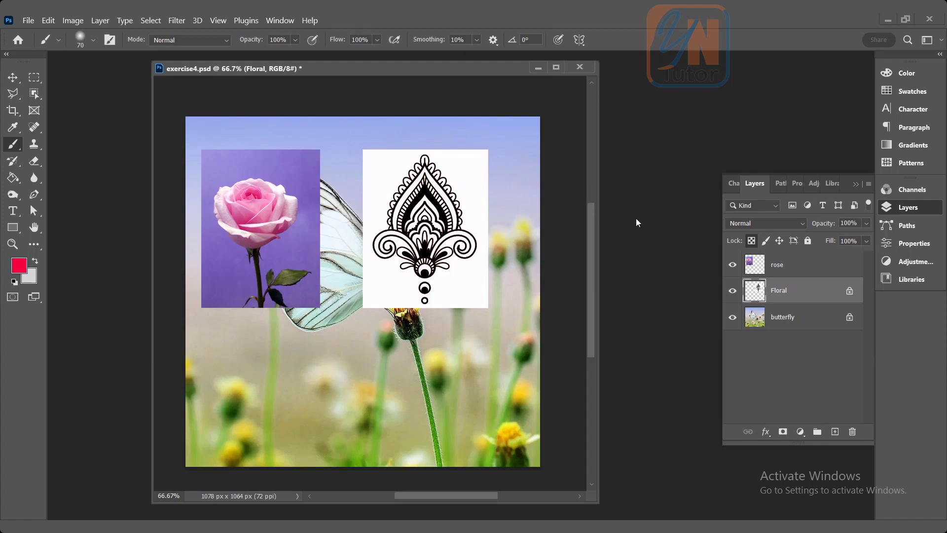
- Replace the Floral layer's transparency lock with an image pixel lock and try to paint on it
left_click(766, 241)
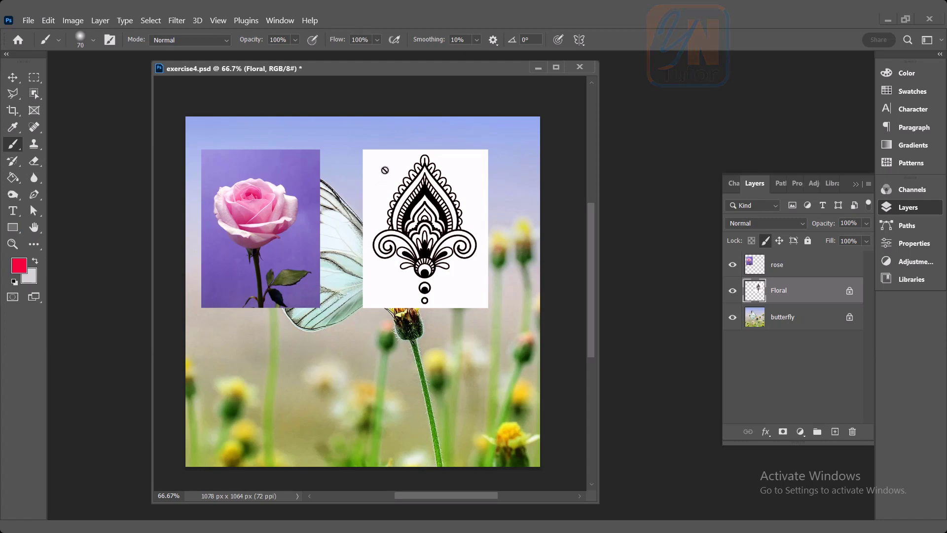
left_click(385, 170)
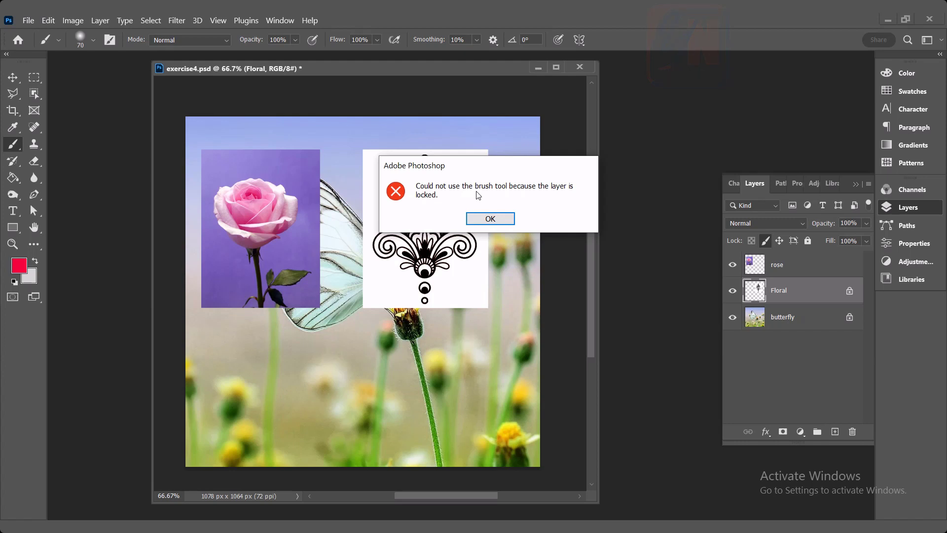
left_click(490, 218)
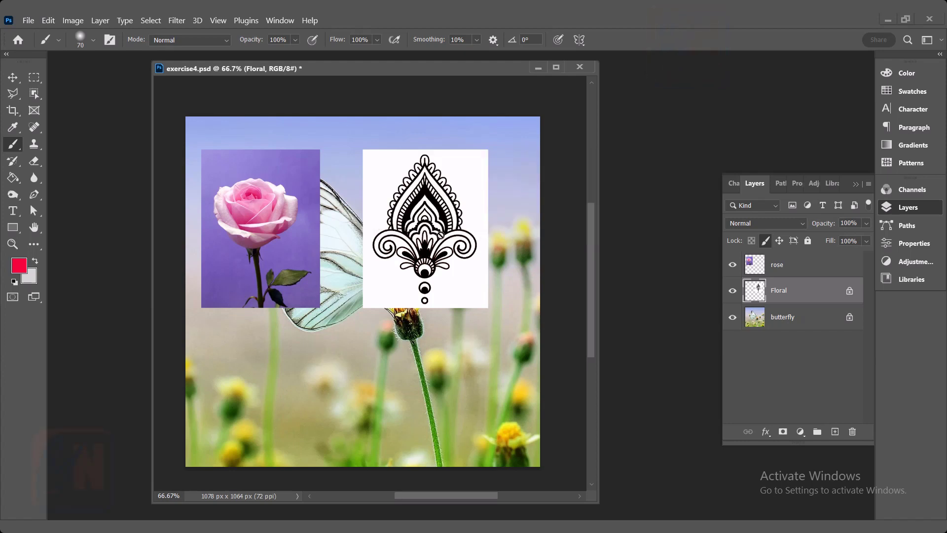
- Lock the Floral layer's position, testing the Move tool on its artwork before and after locking
left_click(12, 79)
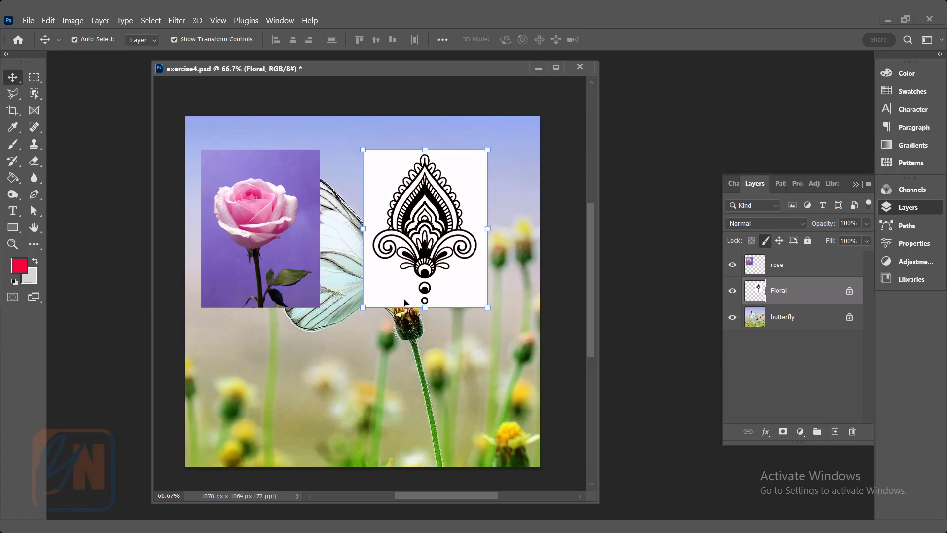
left_click_drag(456, 224, 417, 287)
left_click_drag(396, 325, 434, 263)
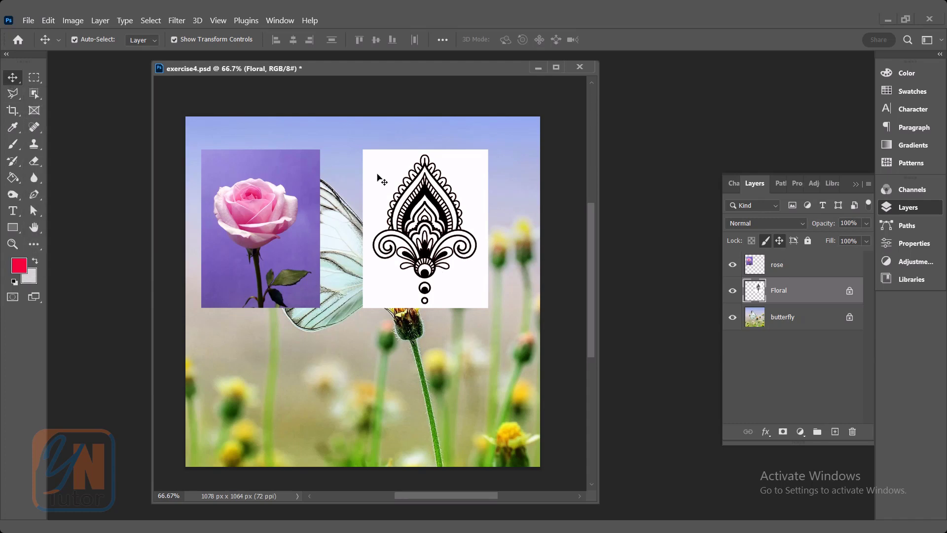
left_click(423, 183)
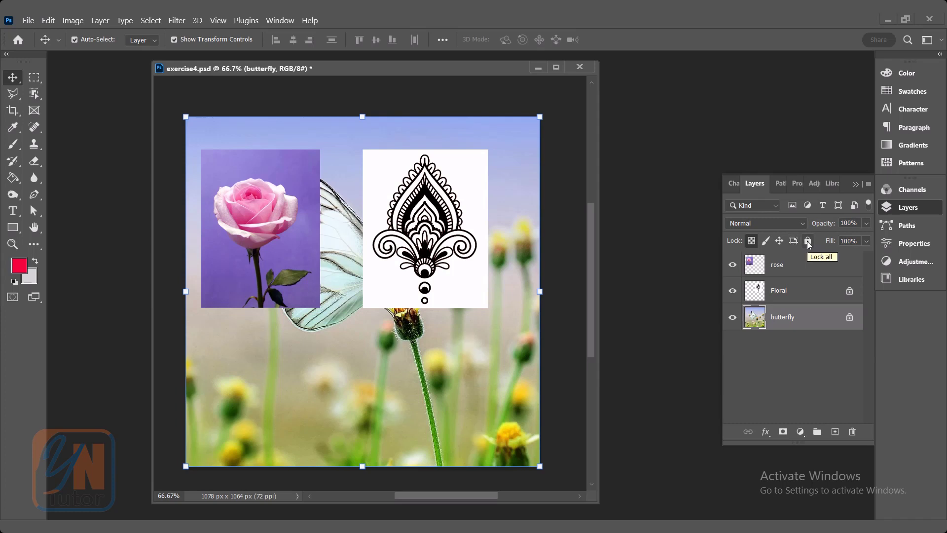
- Apply the full lock to the Floral layer and remove the locks from both Floral and butterfly
left_click(792, 291)
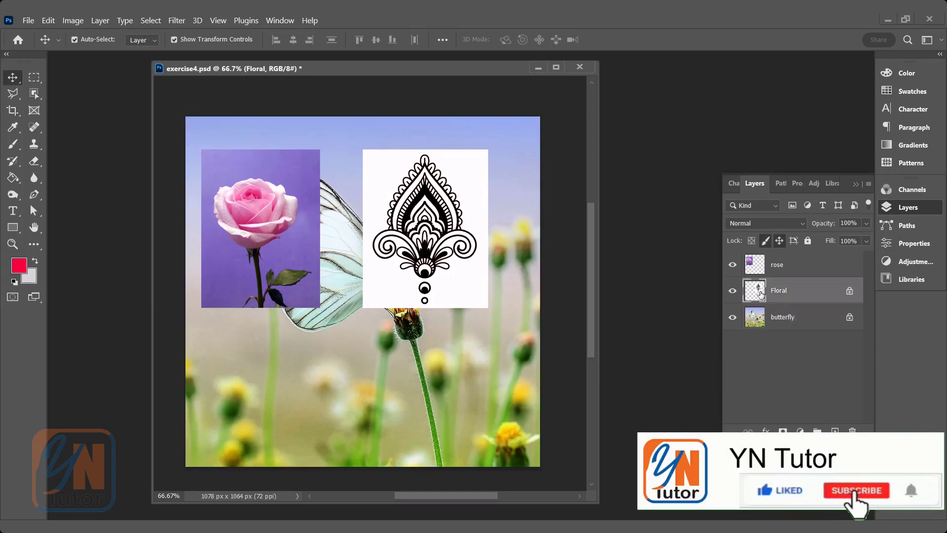
left_click(808, 240)
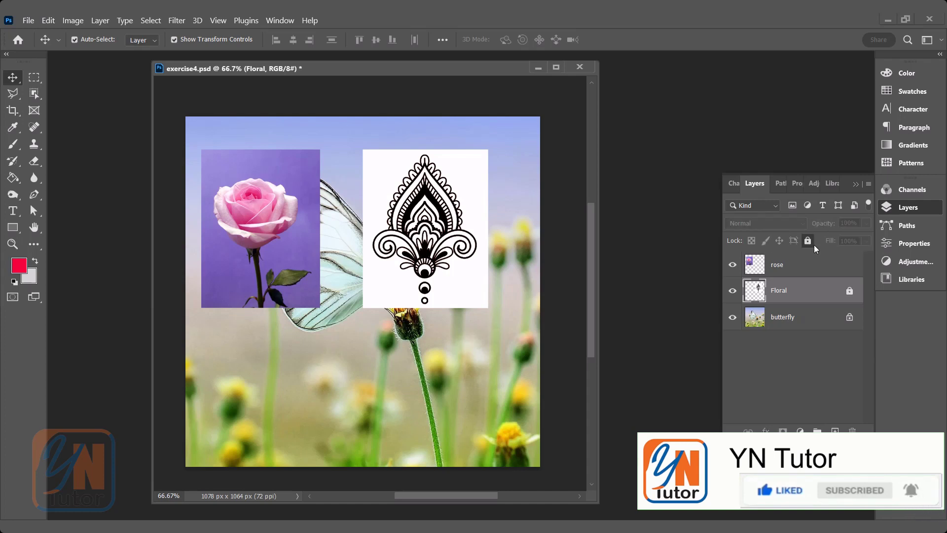
left_click(850, 291)
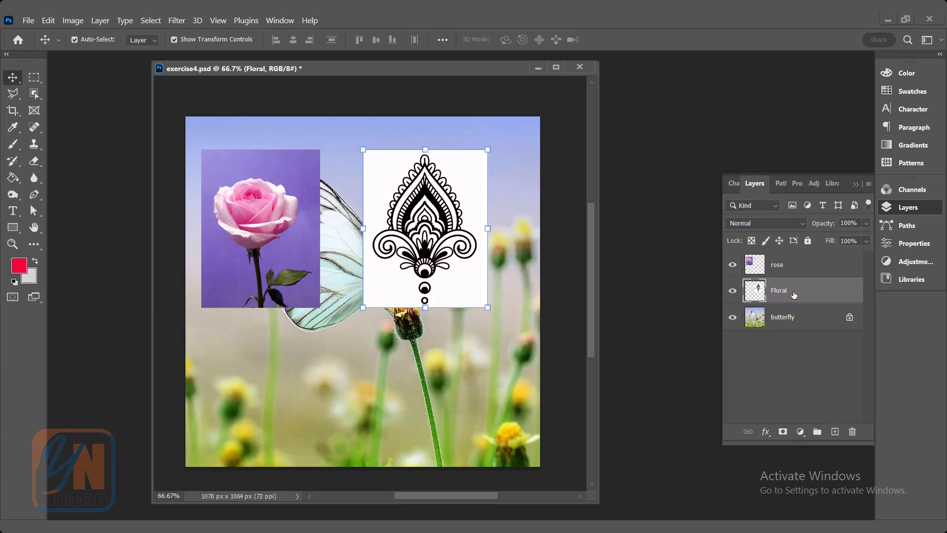
left_click(849, 318)
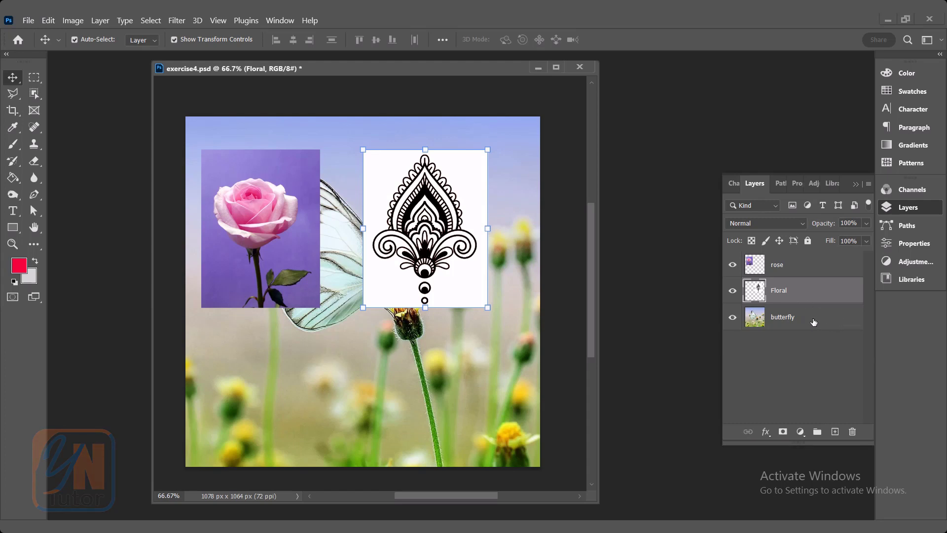
- Select all three layers as a range, only butterfly and rose together, and finally Floral alone
left_click(788, 320)
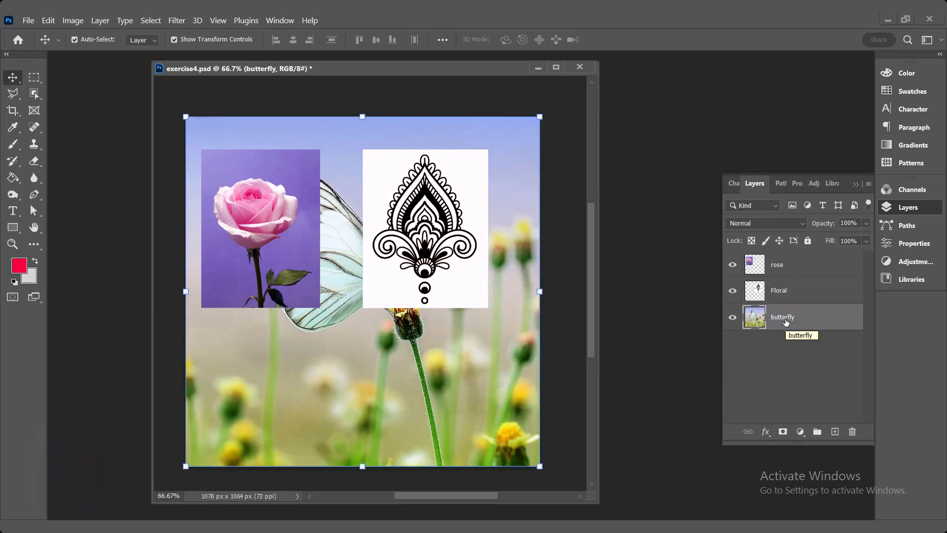
left_click(789, 267, "shift")
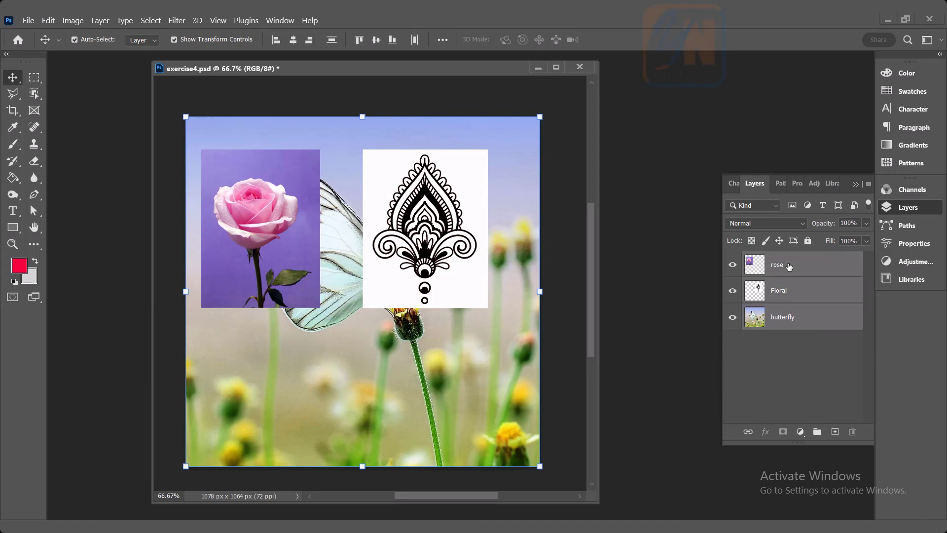
left_click(782, 319)
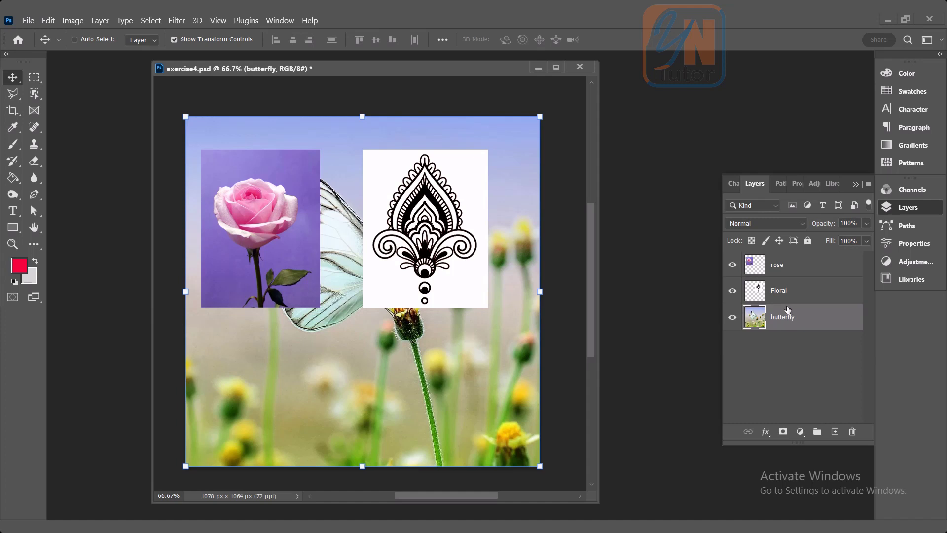
left_click(793, 269, "ctrl")
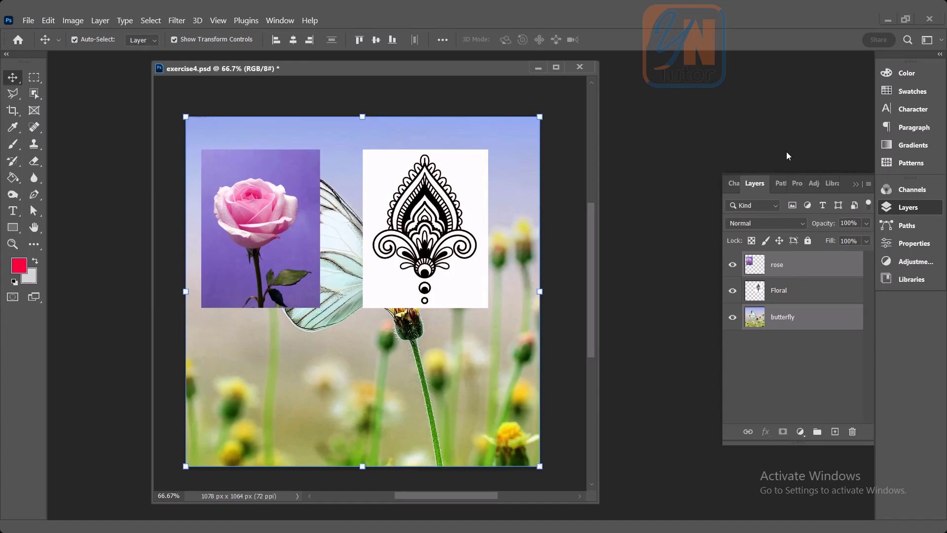
left_click(780, 292)
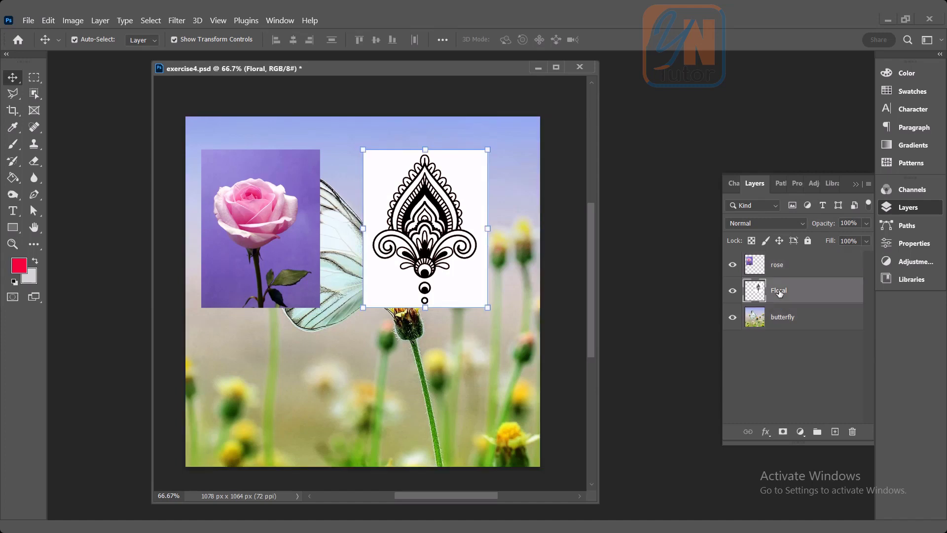
- Select the rose, Floral and butterfly layers together, link them, and test moving the linked layers on the canvas
left_click(794, 267, "ctrl")
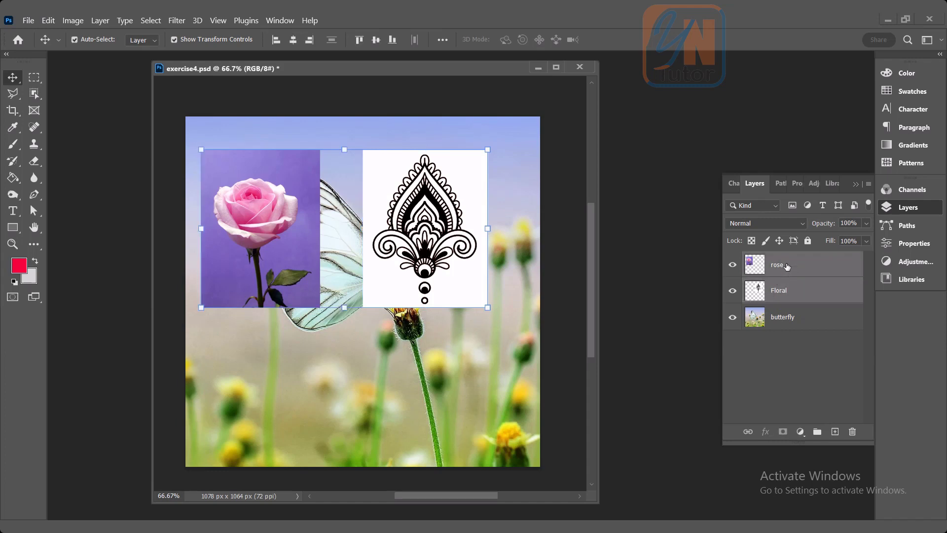
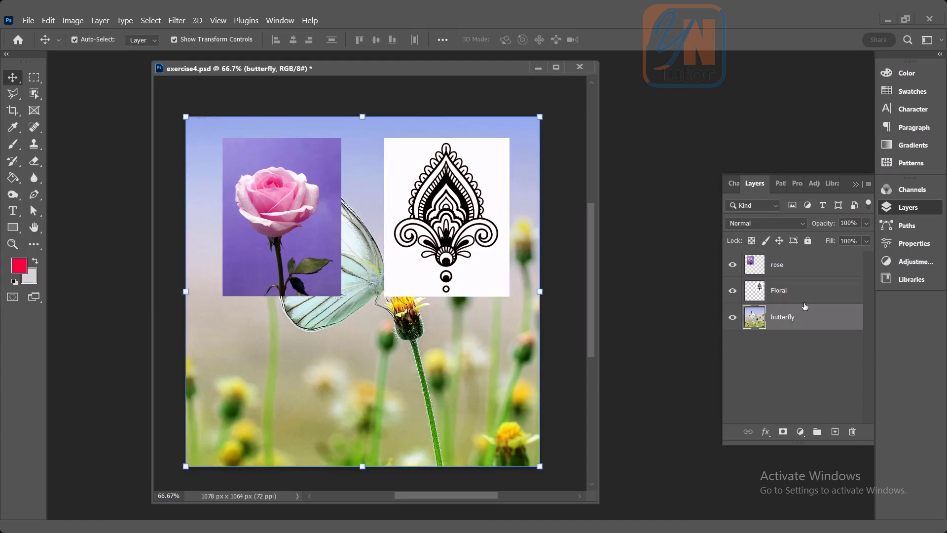
left_click(800, 266, "shift")
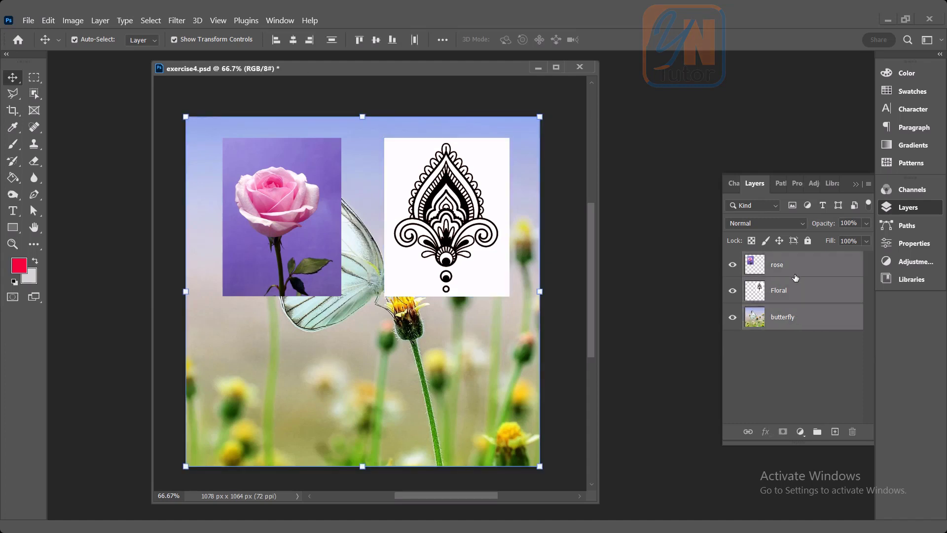
left_click(748, 431)
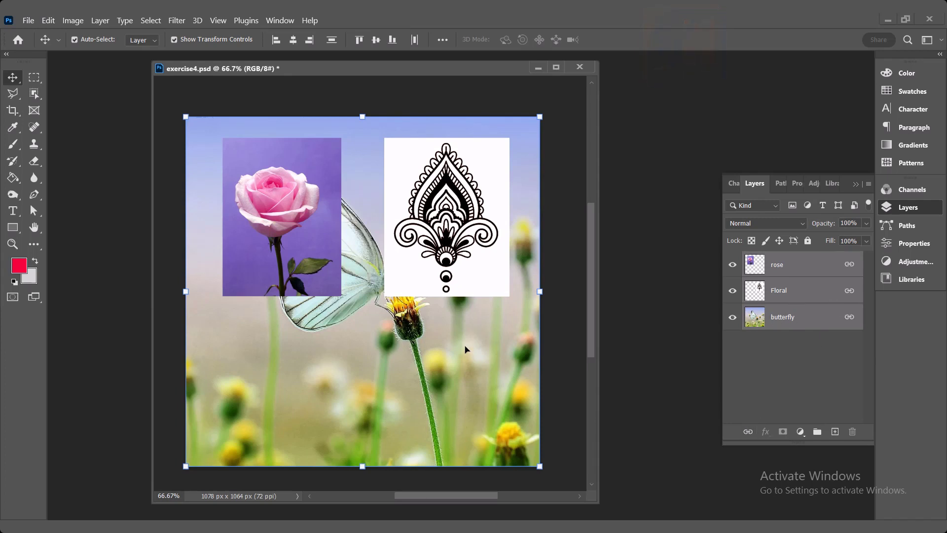
left_click_drag(477, 334, 380, 344)
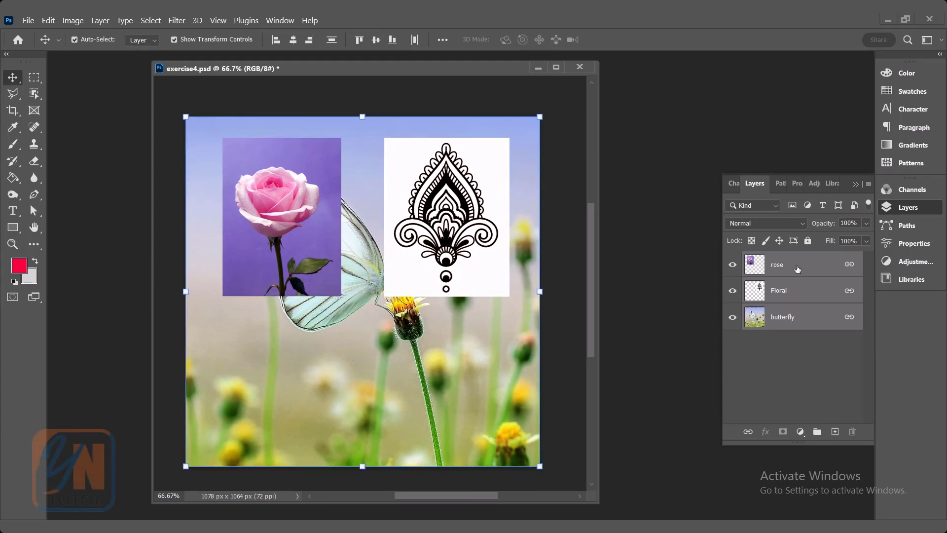
- Unlink the Floral layer from the other two, and test moving the Floral and rose artwork on the canvas
left_click(802, 295)
right_click(802, 295)
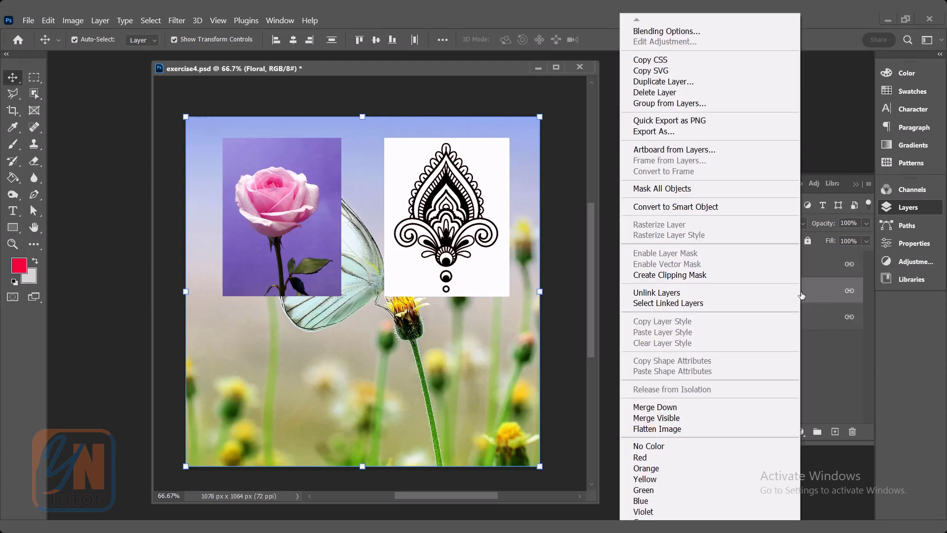
left_click(691, 298)
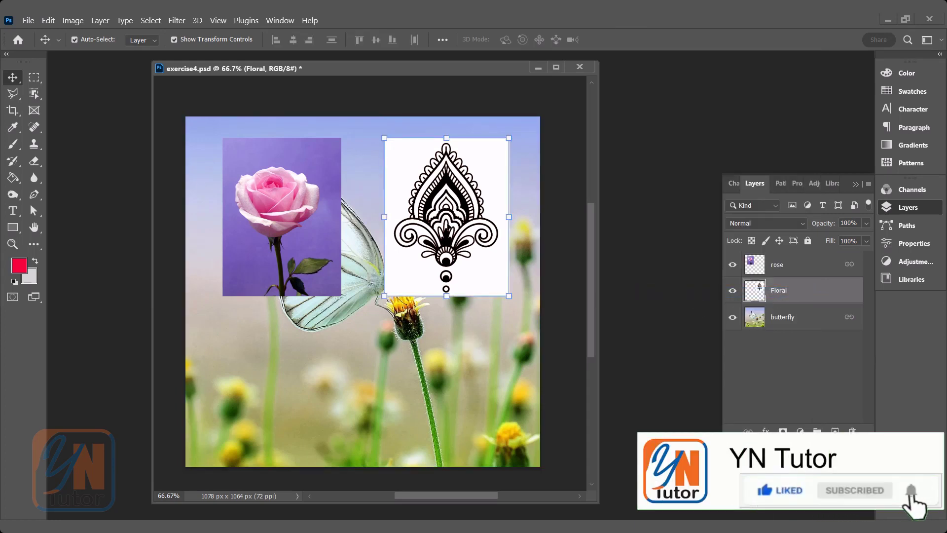
mouse_move(454, 223)
left_mouse_down()
mouse_move(464, 255)
mouse_move(456, 223)
left_mouse_up()
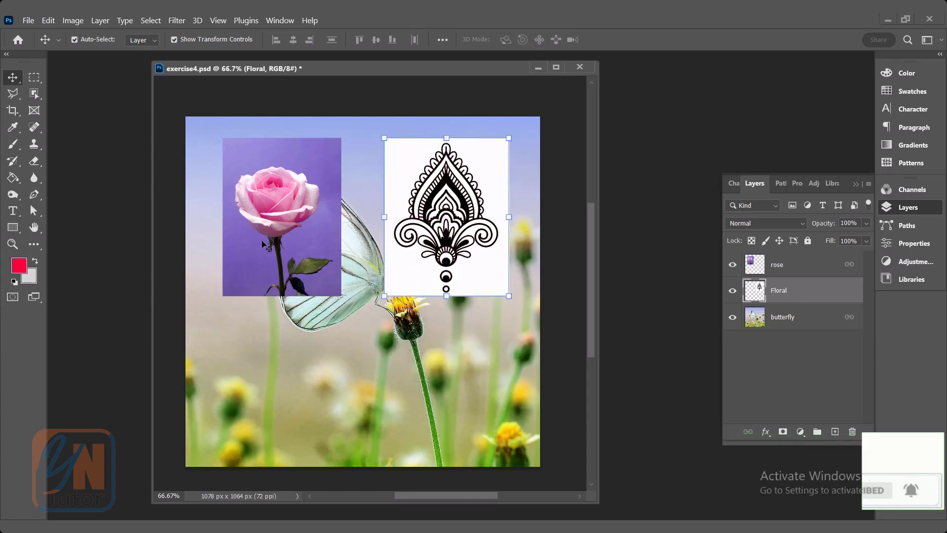
left_click(286, 222)
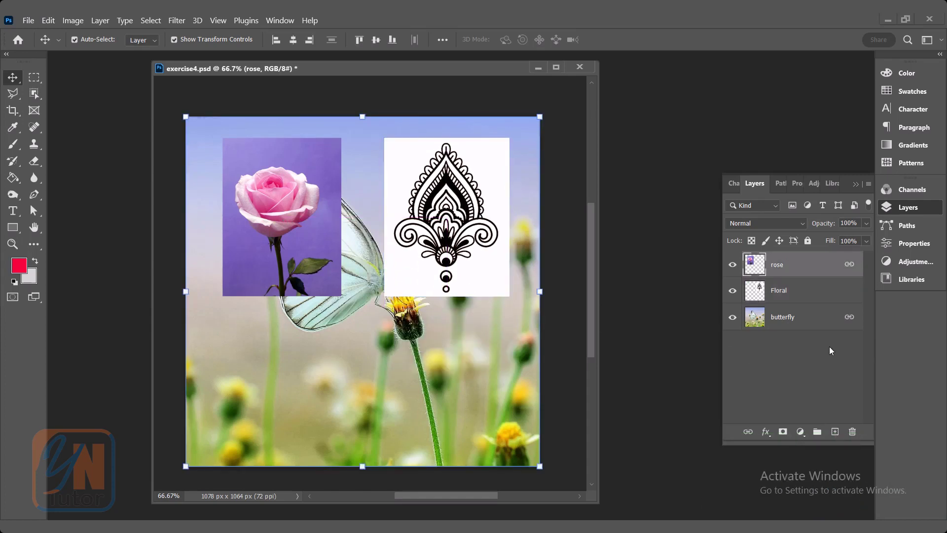
mouse_move(292, 277)
left_mouse_down()
mouse_move(293, 261)
mouse_move(256, 268)
mouse_move(296, 266)
left_mouse_up()
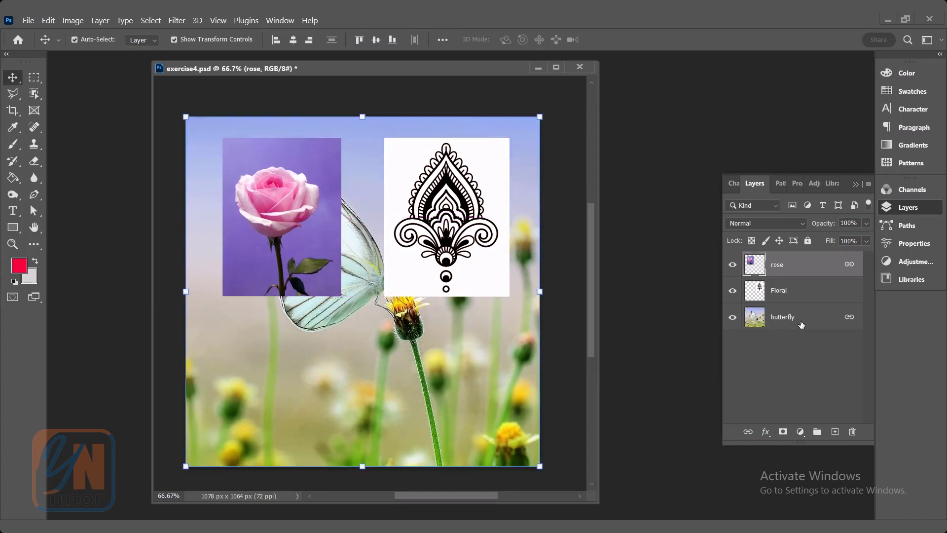
- Link the Floral layer with the rose layer again
left_click(814, 295)
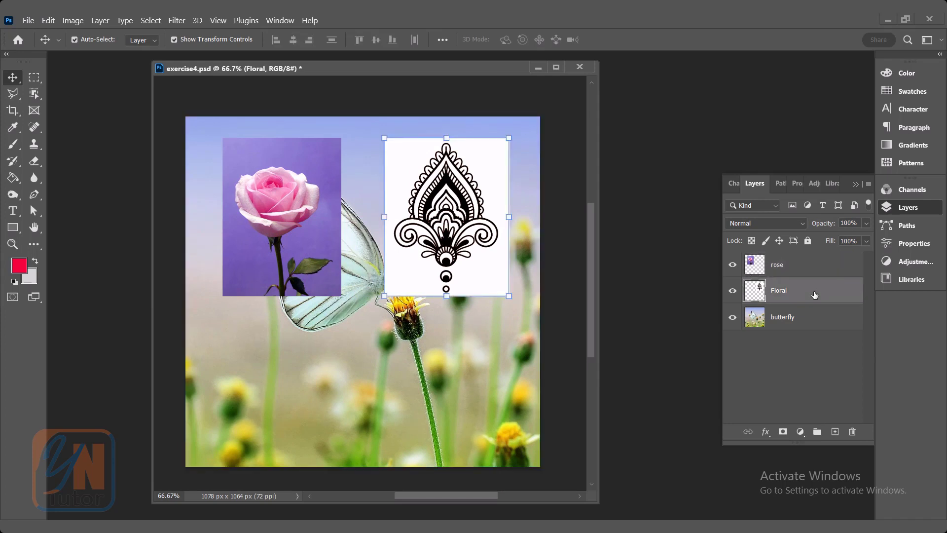
left_click(810, 266, "ctrl")
right_click(810, 266)
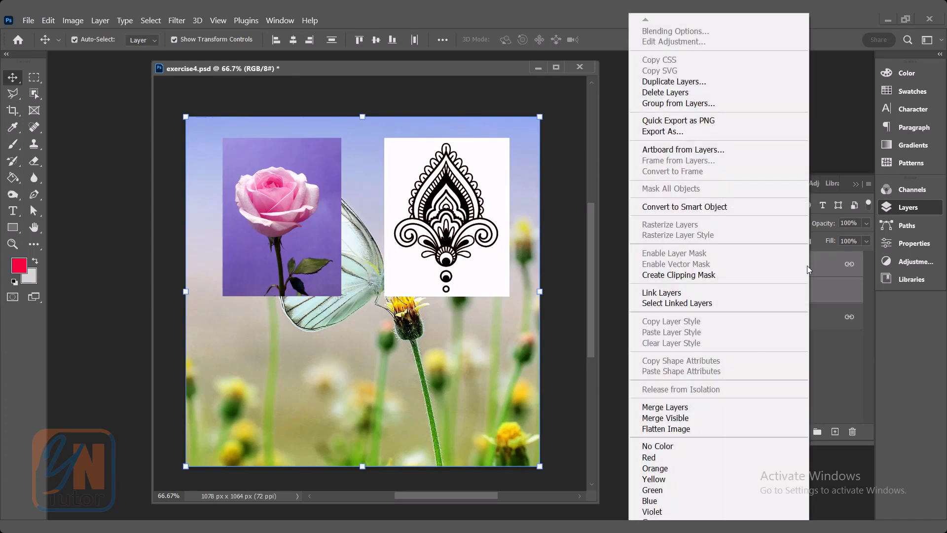
left_click(675, 294)
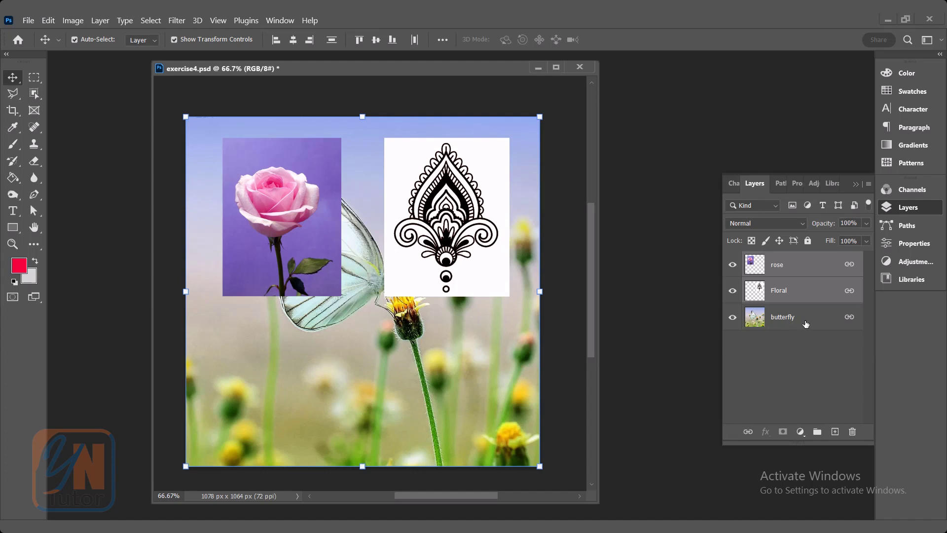
- Unlink all three layers together and select the rose, Floral and butterfly layers one at a time to check their independence
key("alt+period")
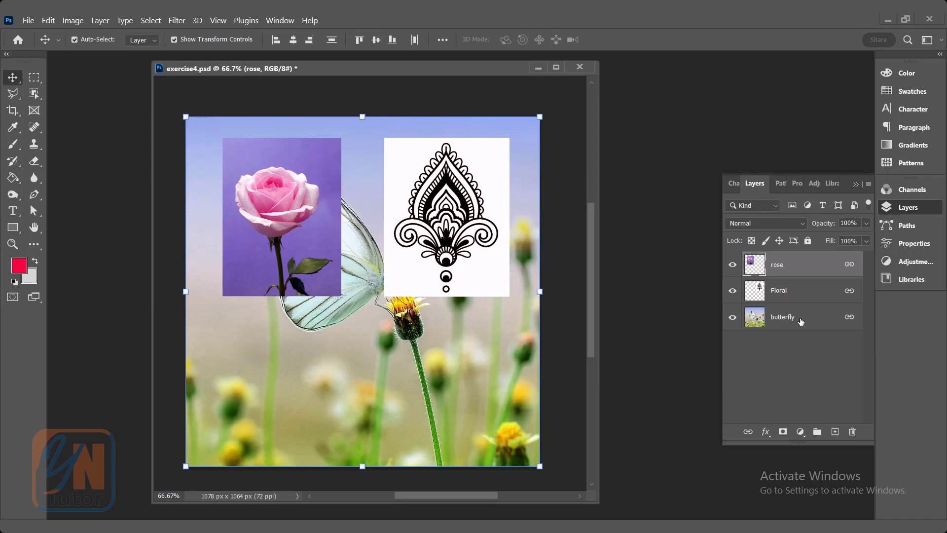
left_click(800, 321, "shift")
right_click(802, 274)
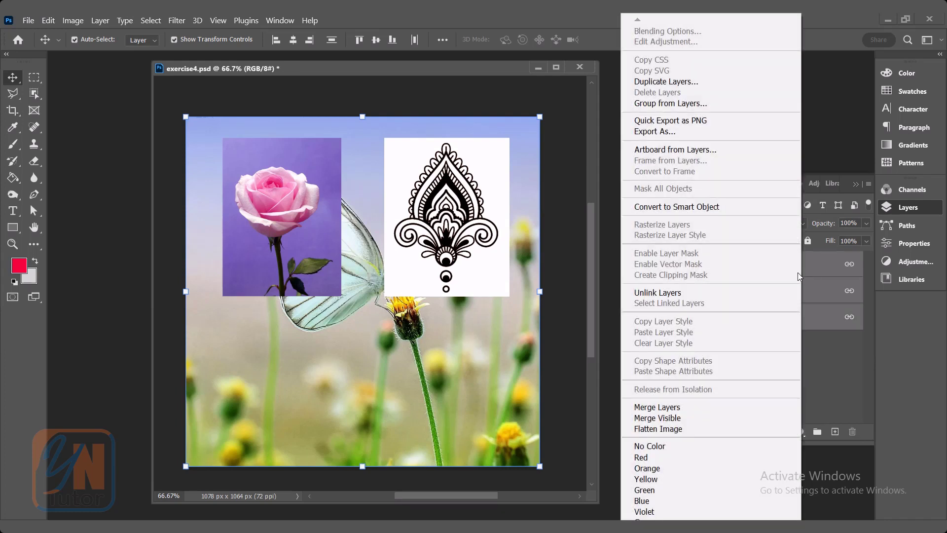
left_click(670, 293)
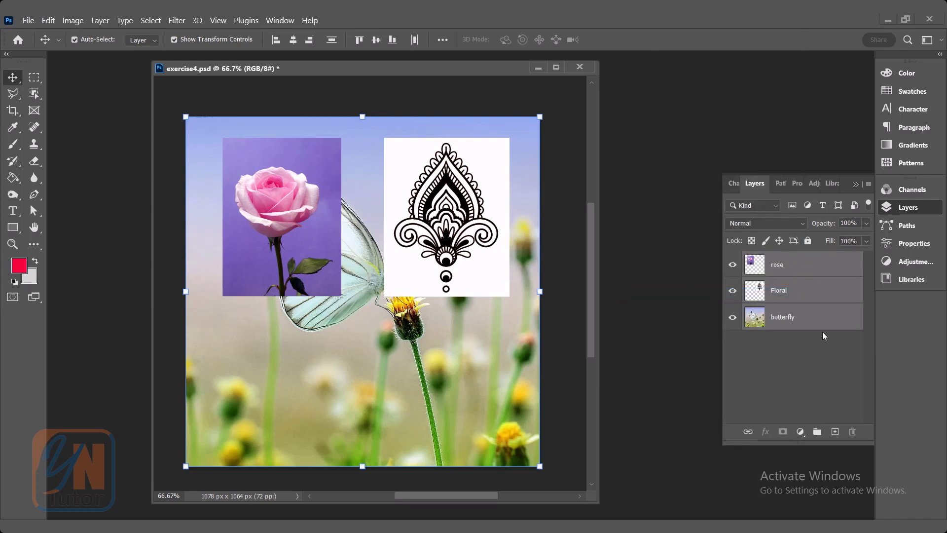
left_click(812, 269)
left_click(799, 291)
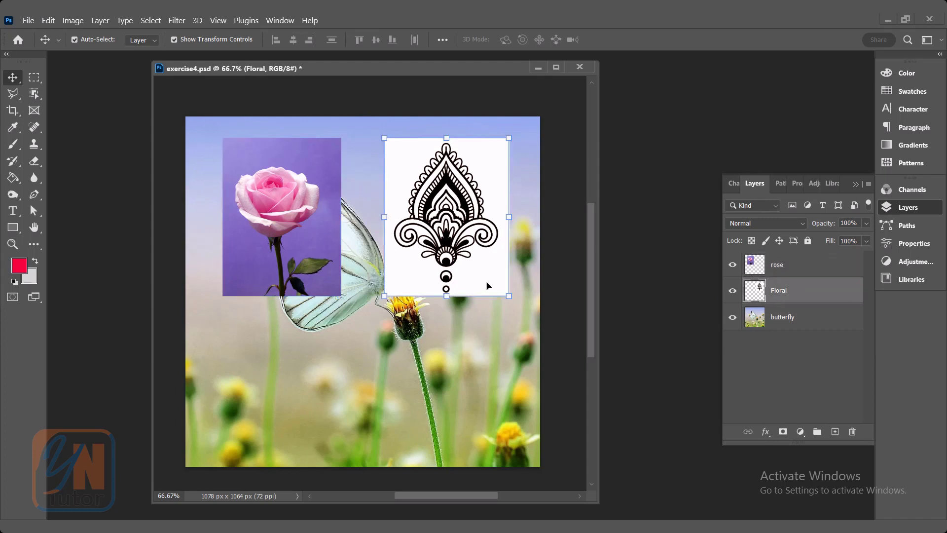
left_click(321, 262)
left_click(365, 350)
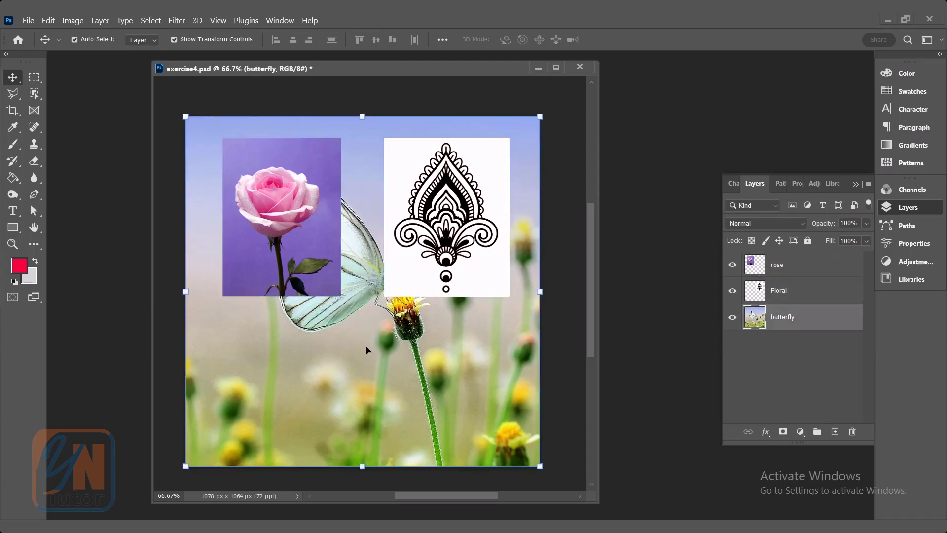
- Open the Blending Options of the rose layer and reposition the Layer Style dialog so the rose artwork stays in view
left_click(794, 266)
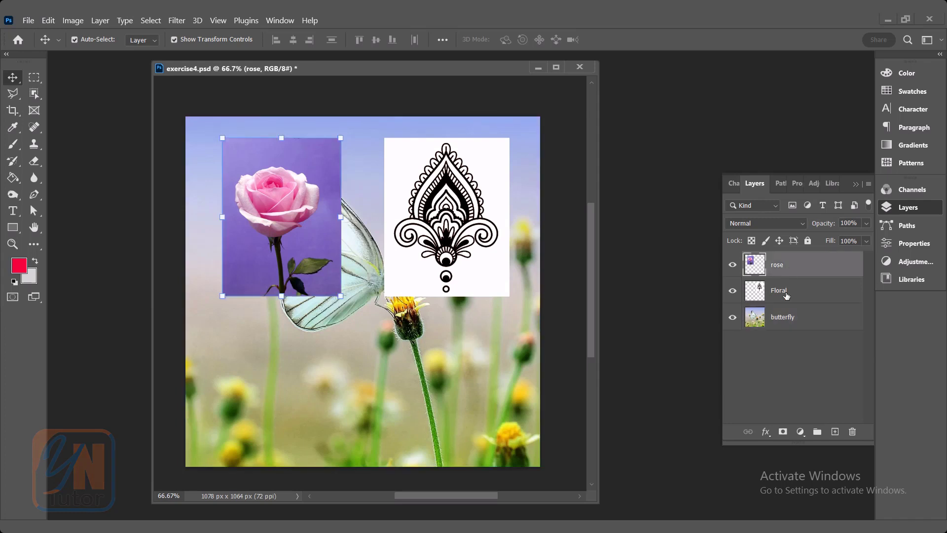
left_click(765, 432)
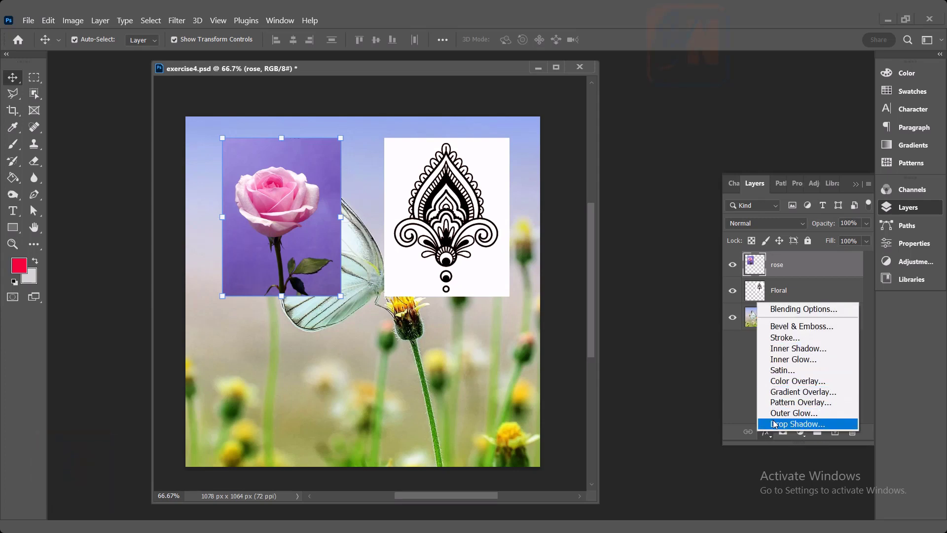
left_click(794, 309)
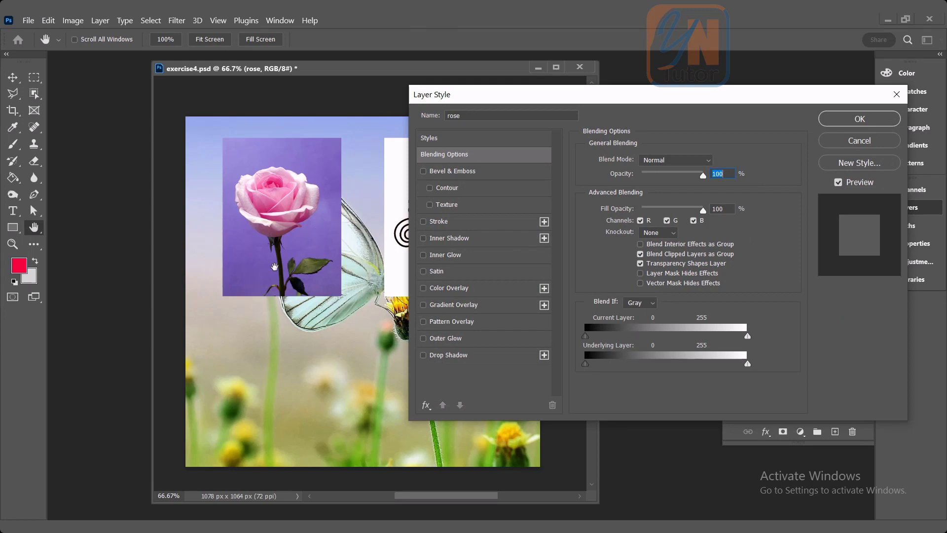
left_click_drag(544, 101, 569, 102)
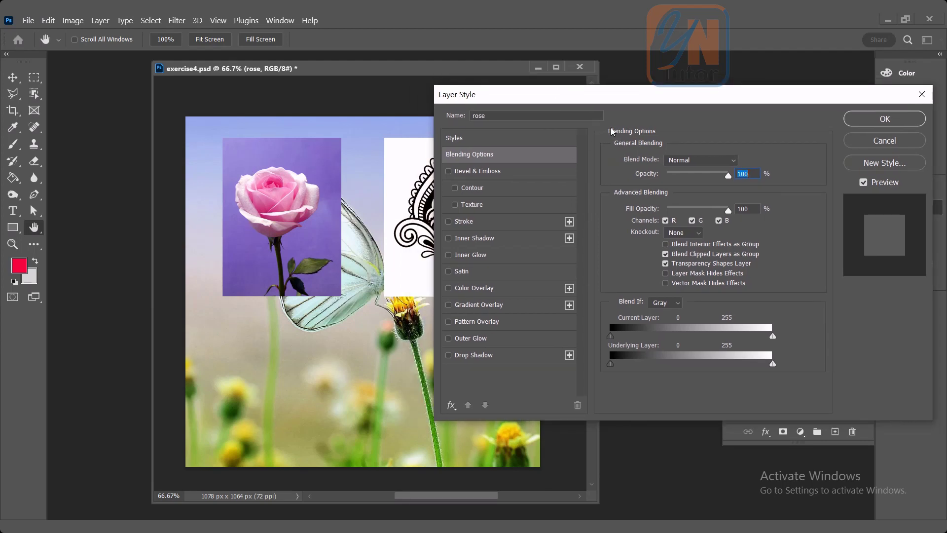
left_click_drag(660, 104, 453, 262)
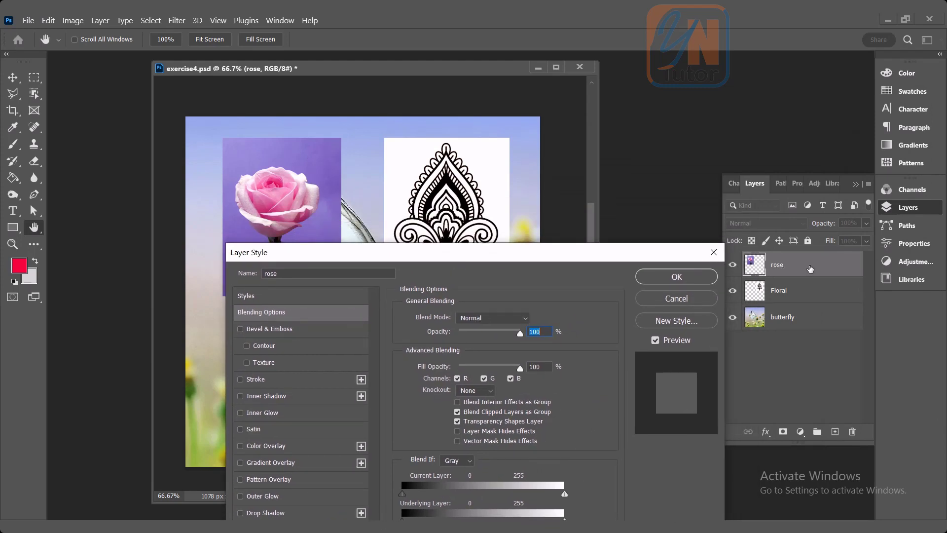
left_click_drag(636, 260, 813, 122)
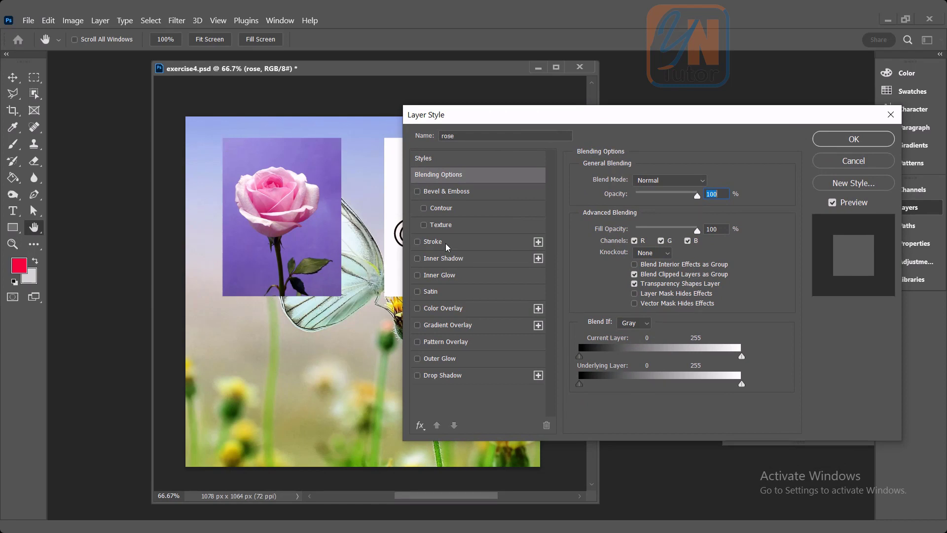
- Enable the Stroke effect on the rose layer with a size of 10 px
left_click(417, 241)
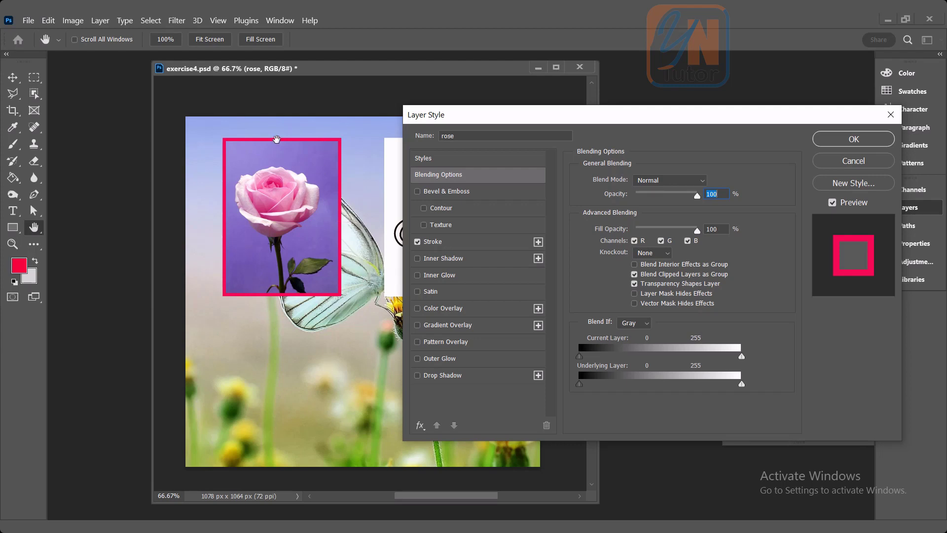
left_click(437, 244)
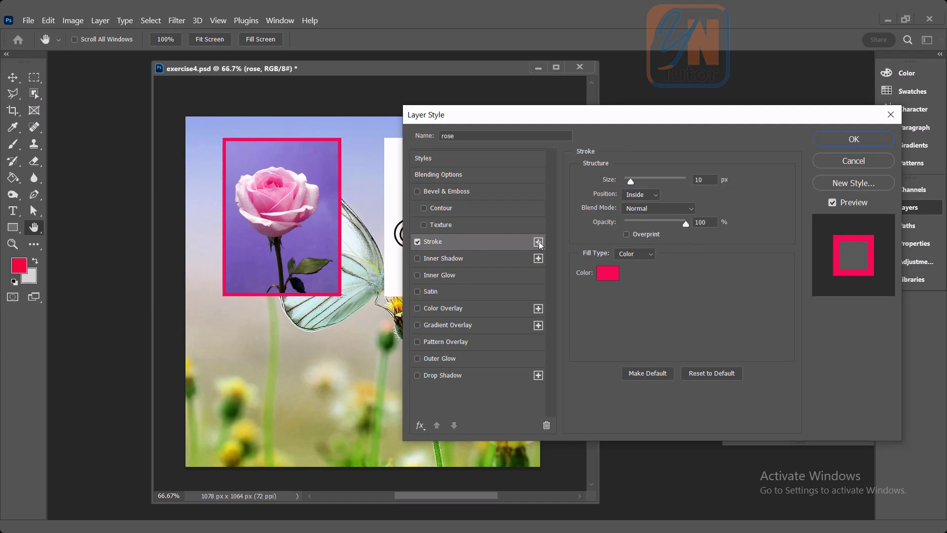
left_click_drag(635, 187, 631, 186)
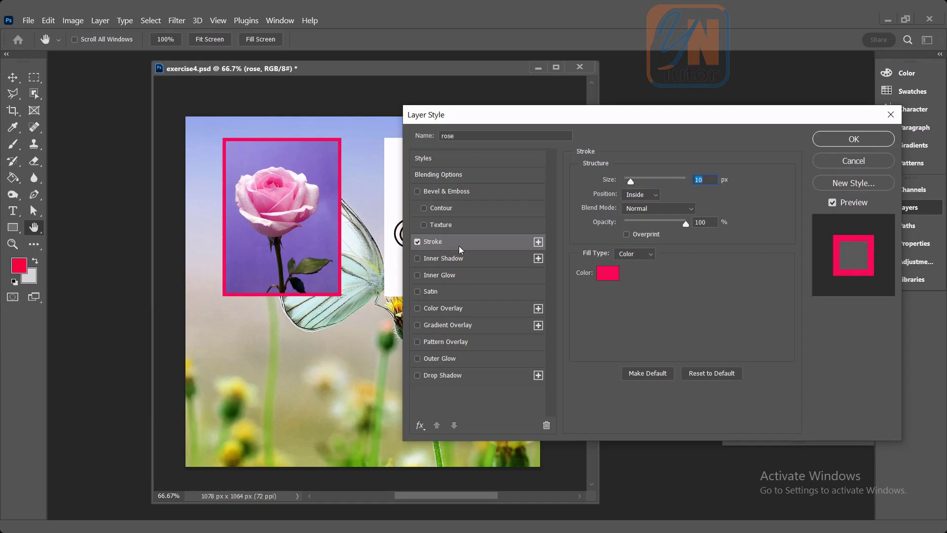
- Try the stroke's Outside position, return it to Inside with 100% opacity, and apply the layer style
left_click(651, 199)
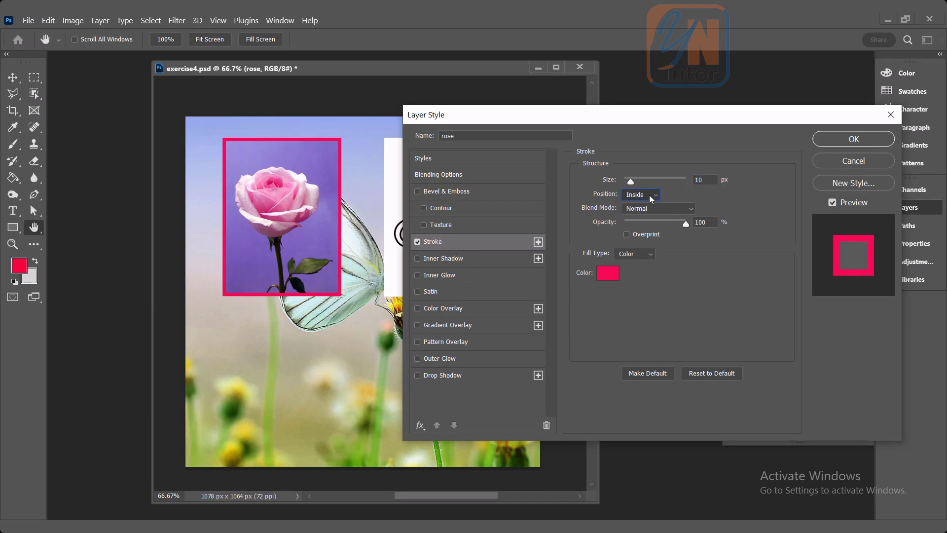
left_click(650, 198)
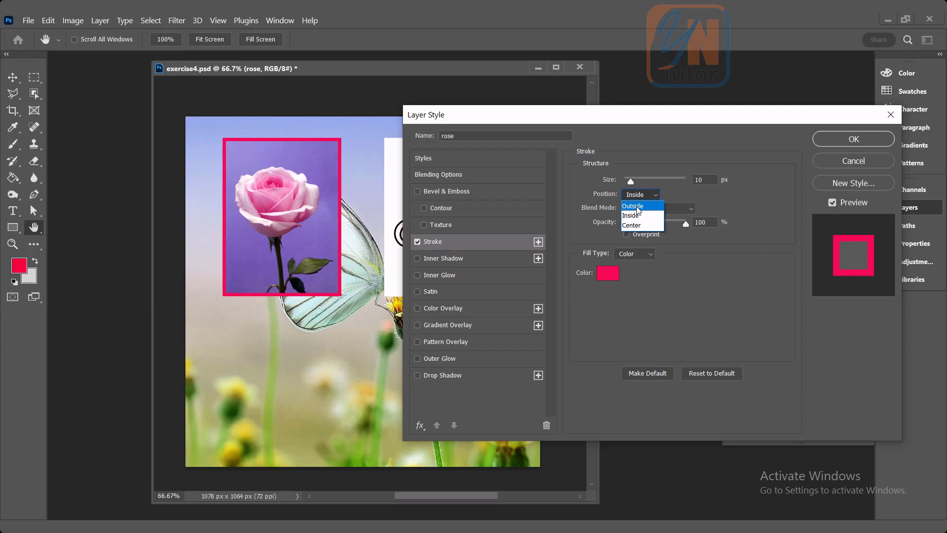
left_click(637, 207)
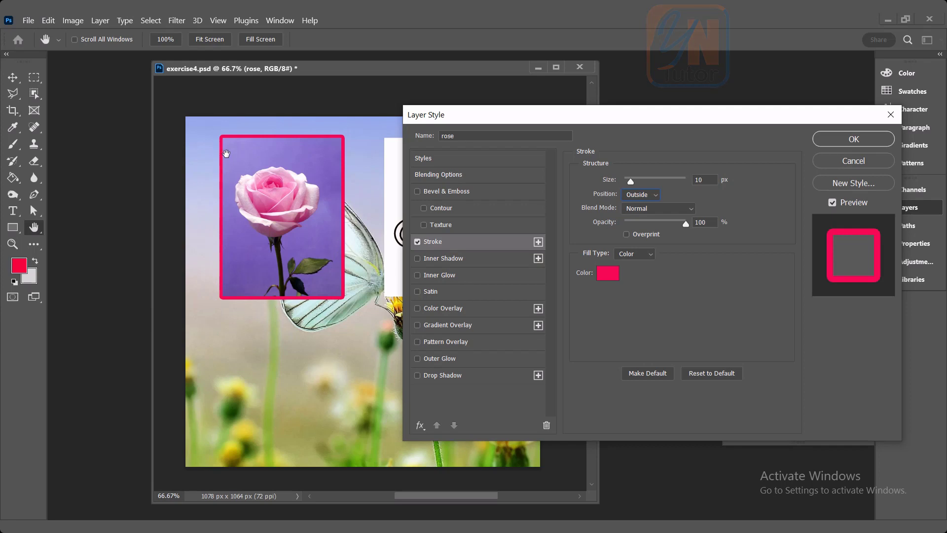
left_click(655, 195)
left_click(644, 211)
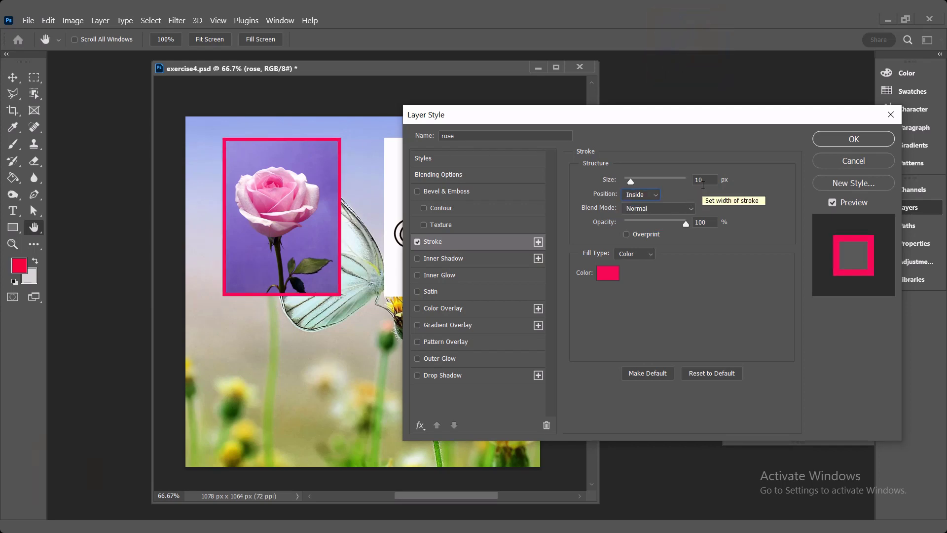
mouse_move(686, 227)
left_mouse_down()
mouse_move(649, 227)
mouse_move(707, 239)
left_mouse_up()
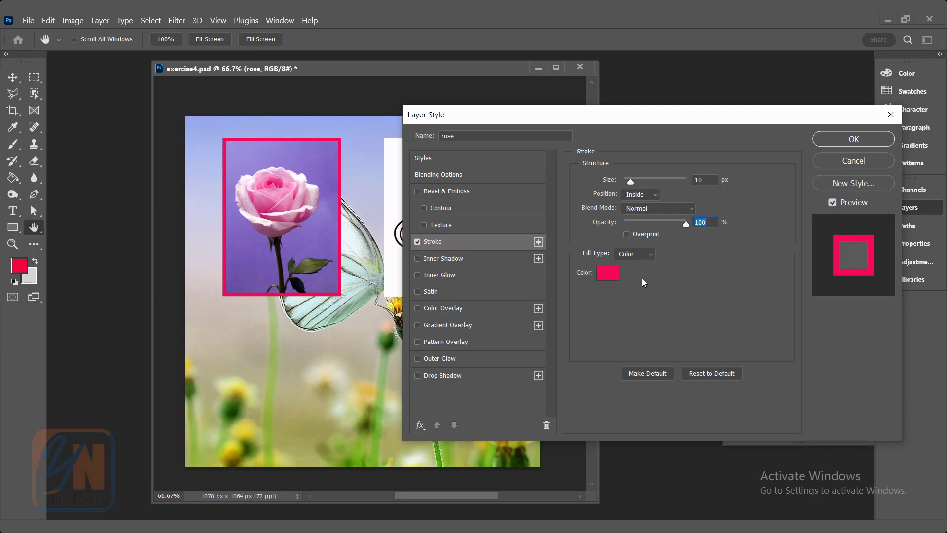
left_click(853, 139)
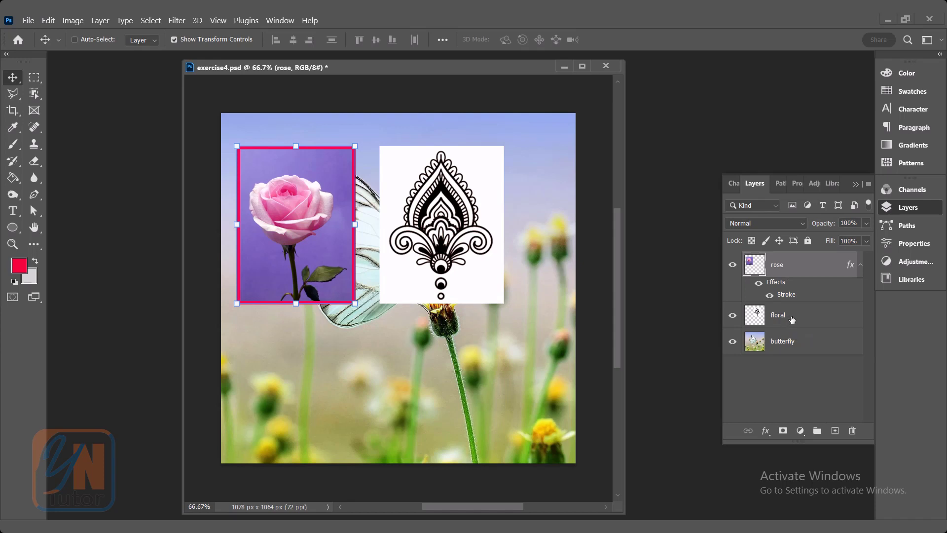
- Select the rose and floral layers together and put them in a new group
left_click(788, 317, "ctrl")
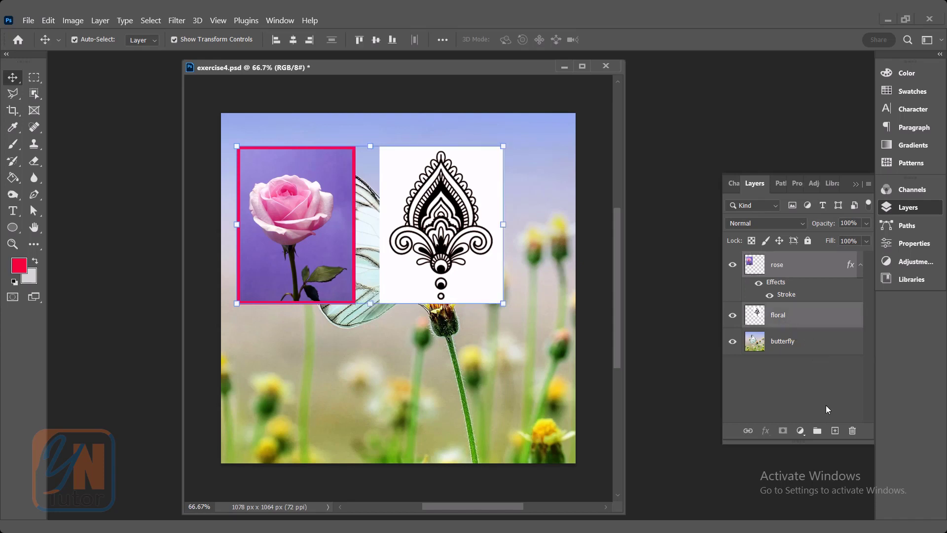
left_click(816, 431)
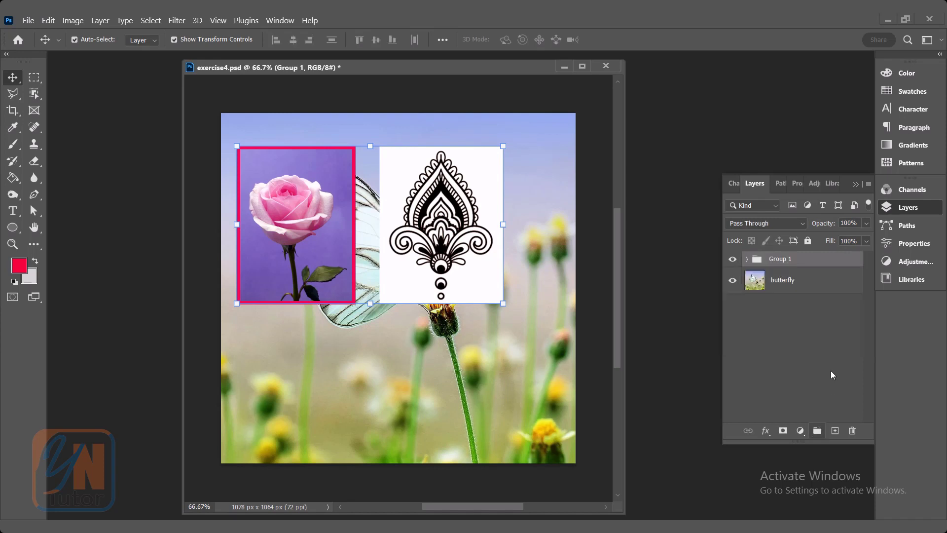
- Rename the new group as flowers, and expand and collapse it to check the layers inside
double_click(780, 260)
type("fl")
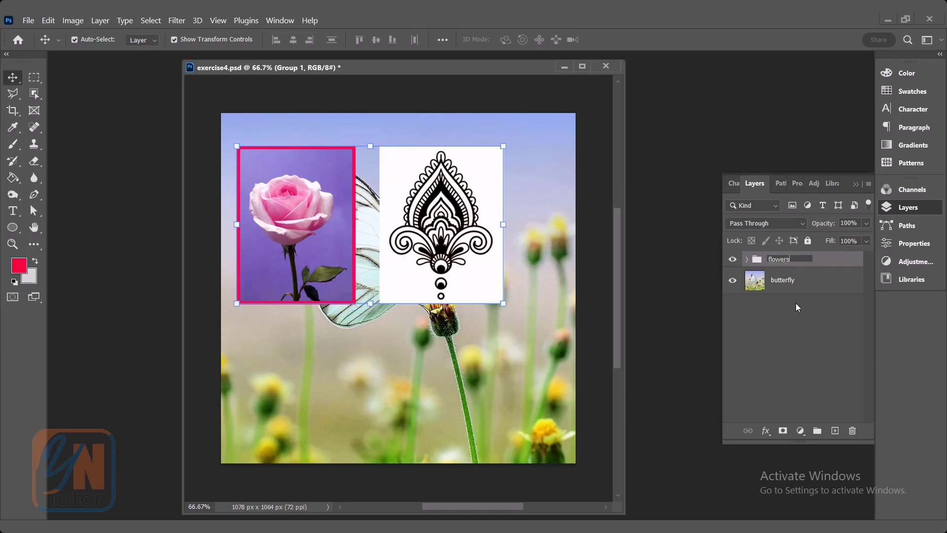
type("owers")
left_click(795, 306)
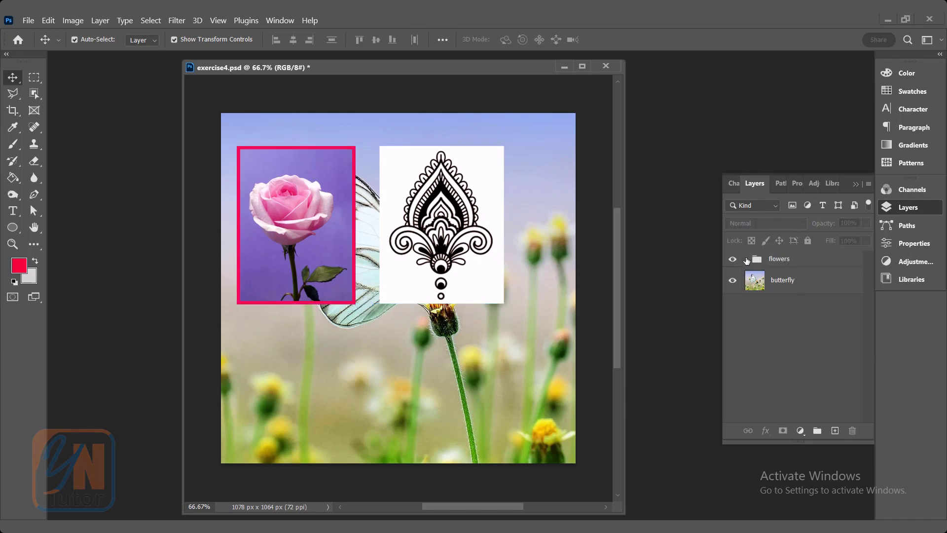
left_click(746, 261)
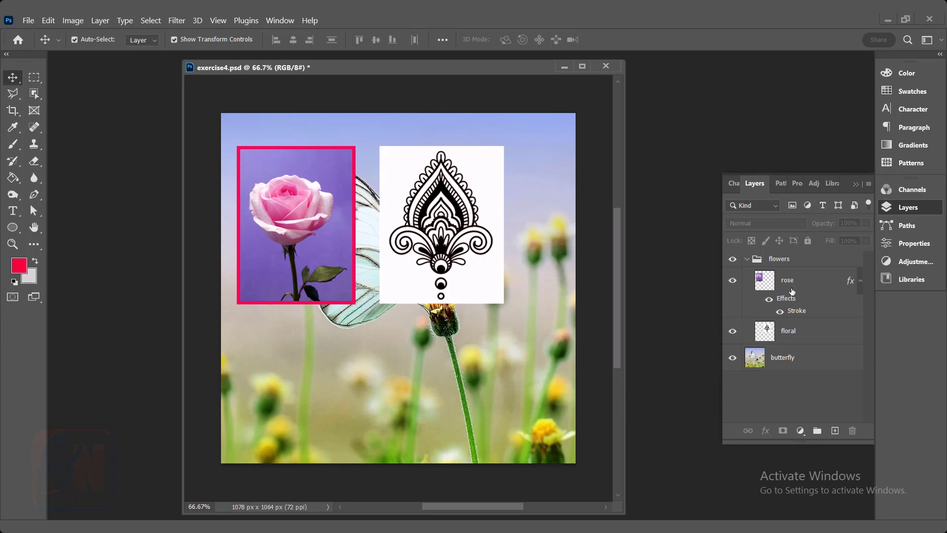
left_click(746, 259)
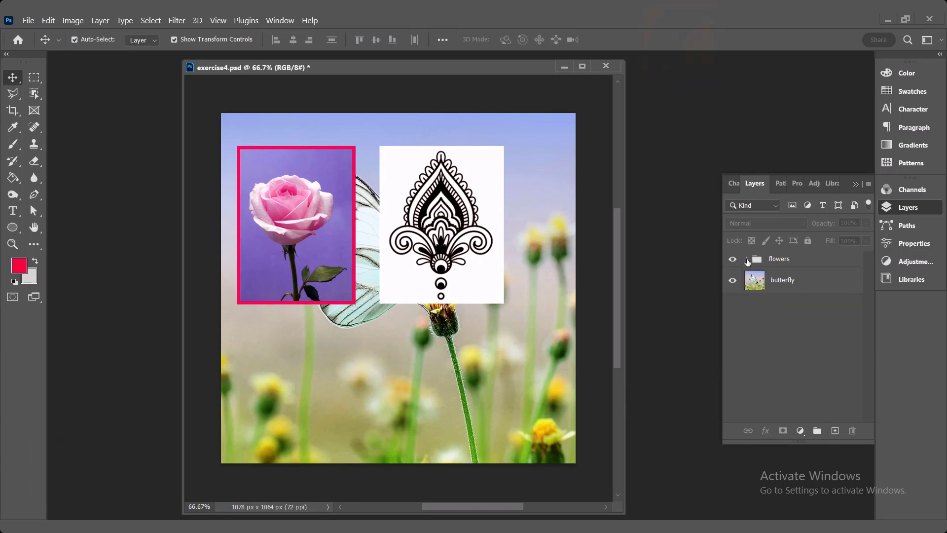
- Add a new empty layer above the flowers group and delete it again
left_click(799, 260)
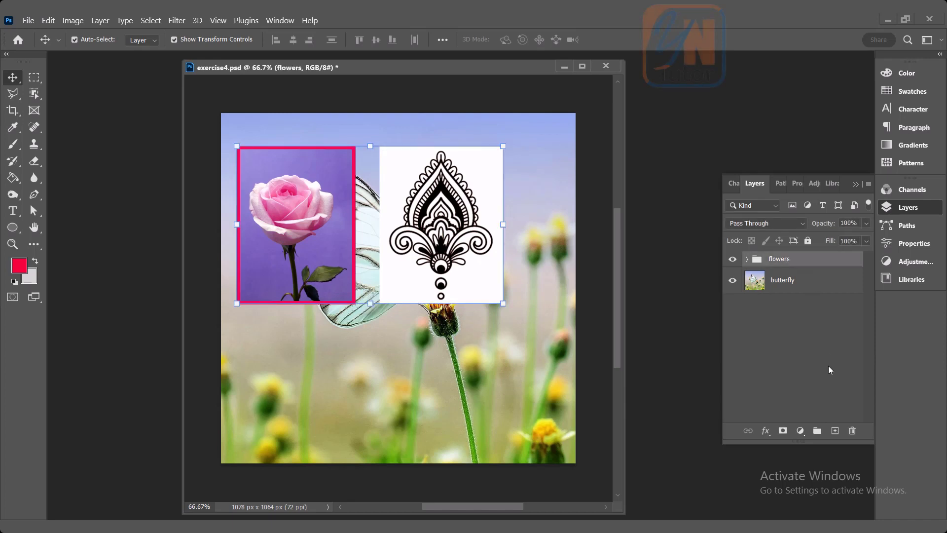
left_click(835, 431)
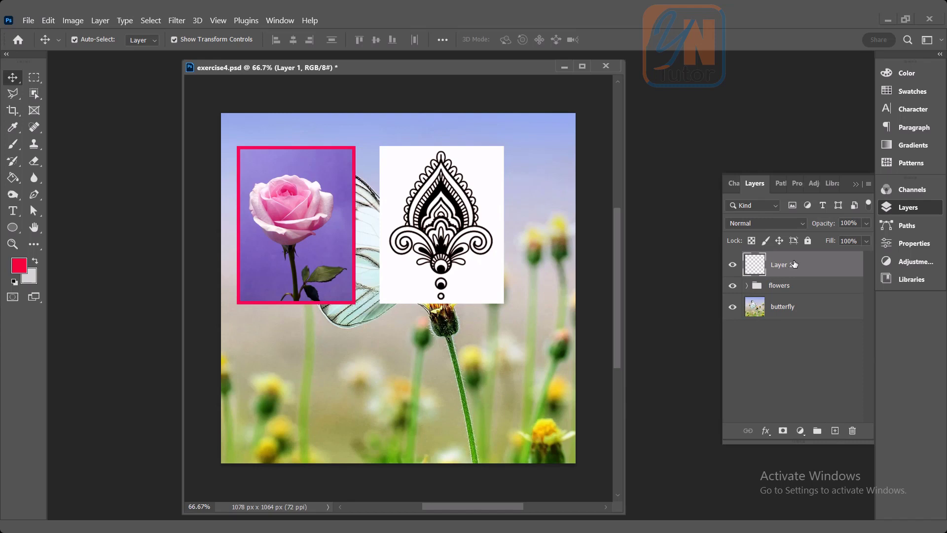
key("Delete")
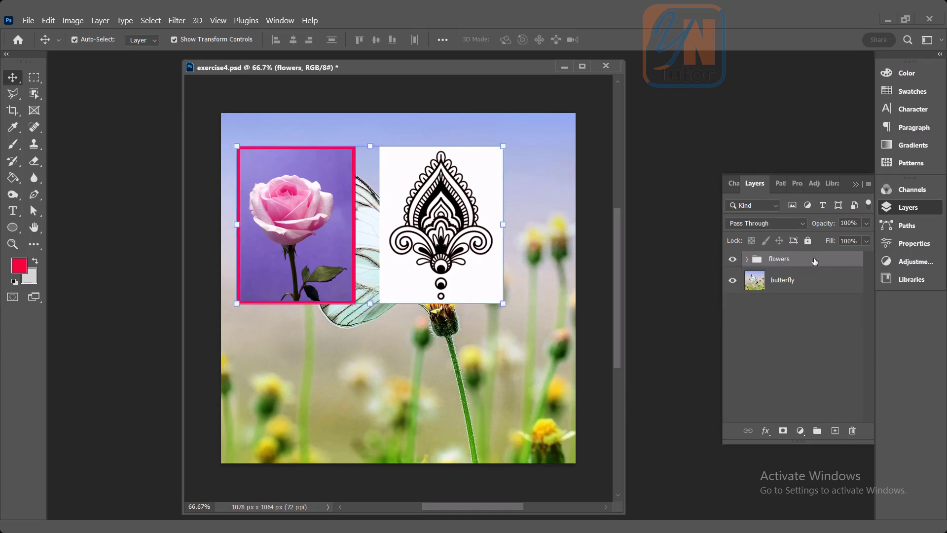
- Duplicate the flowers group, look at the layers inside the copy, and delete the copy
left_click_drag(815, 261, 834, 430)
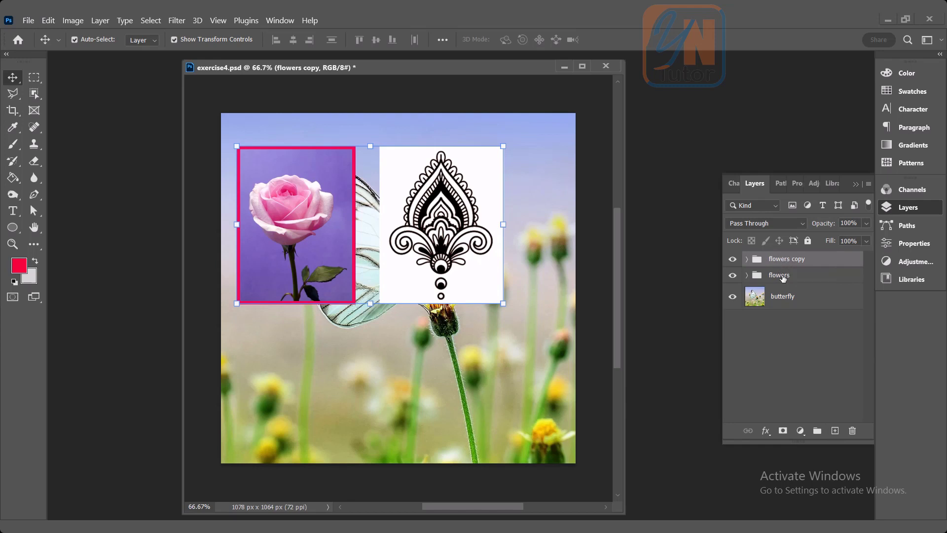
left_click(747, 259)
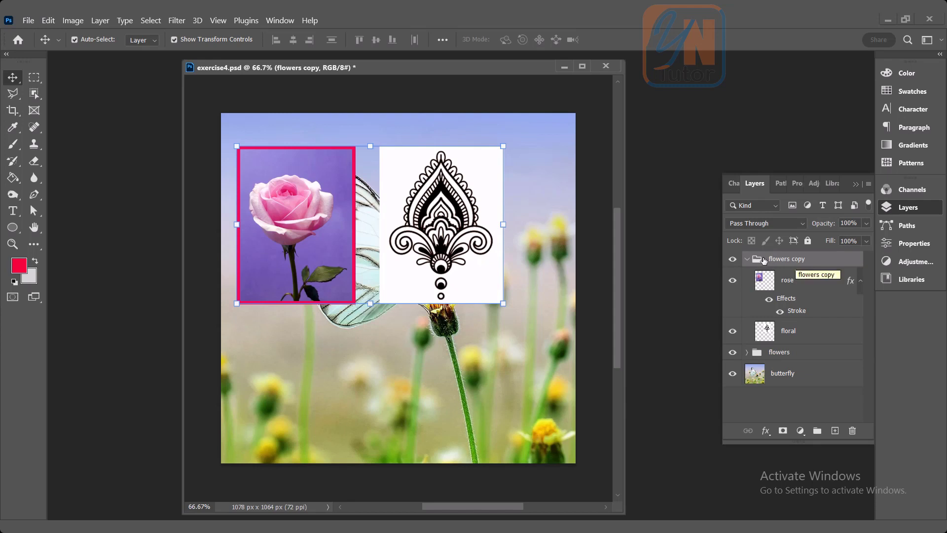
left_click(746, 259)
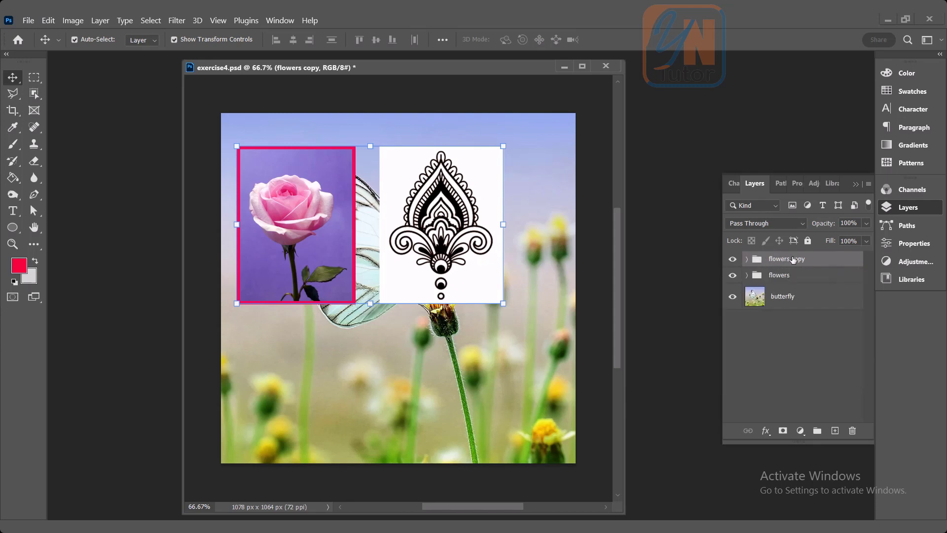
left_click_drag(799, 261, 852, 430)
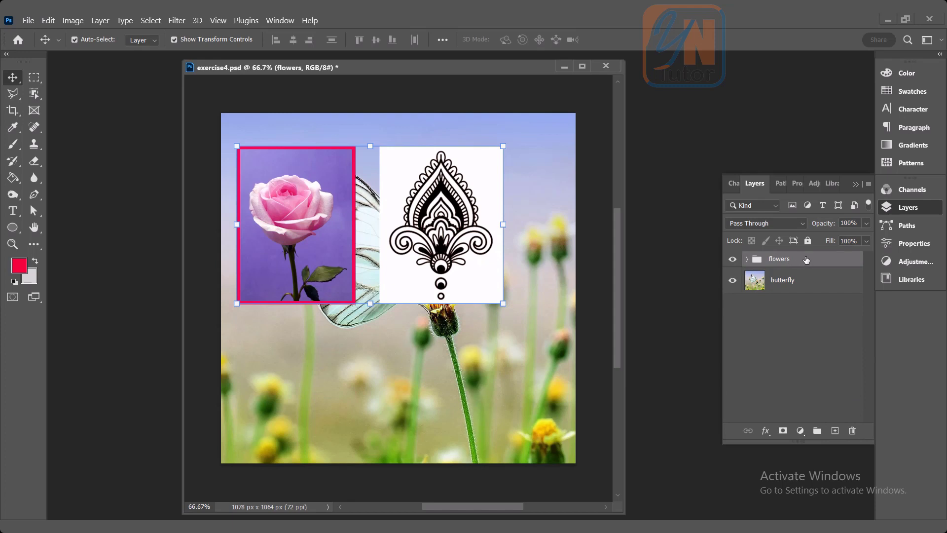
- Duplicate the flowers group and delete only the copied group, keeping its layers
key("ctrl+j")
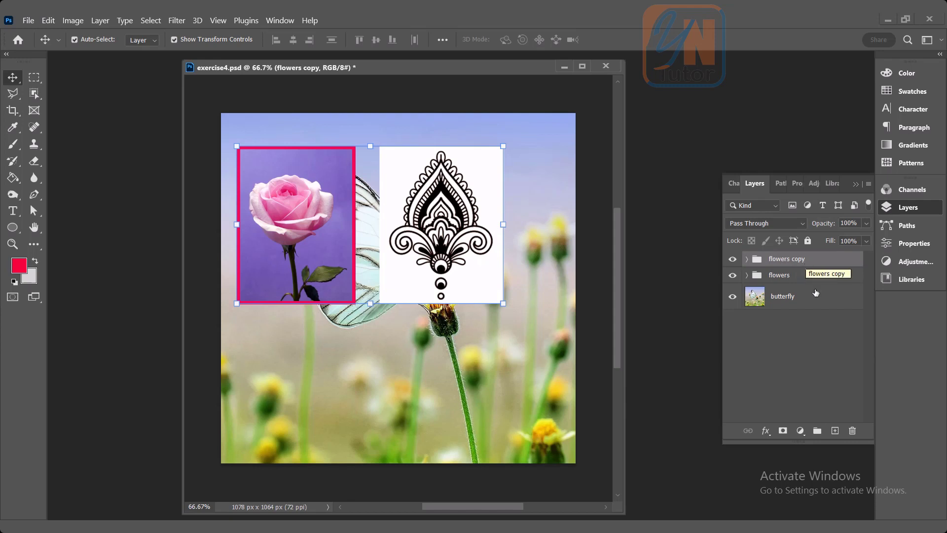
left_click(853, 431)
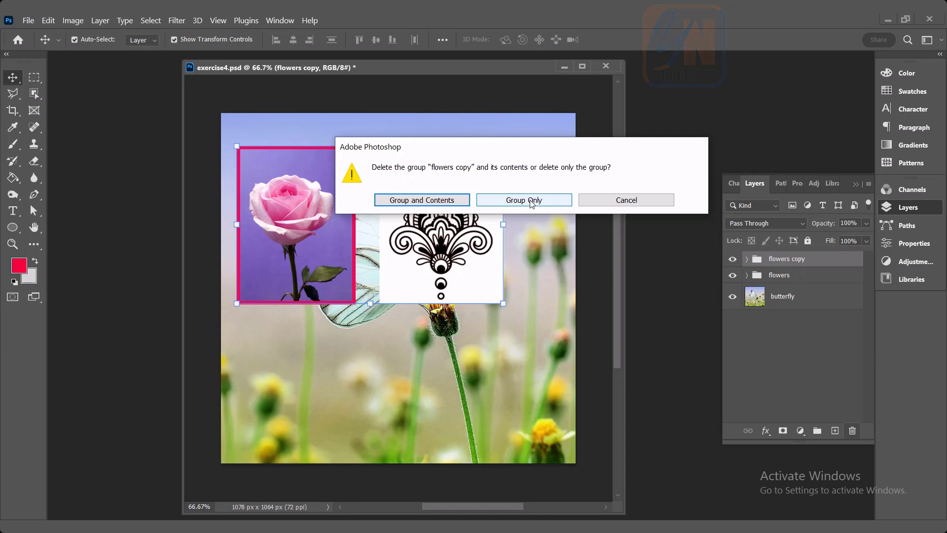
left_click(532, 200)
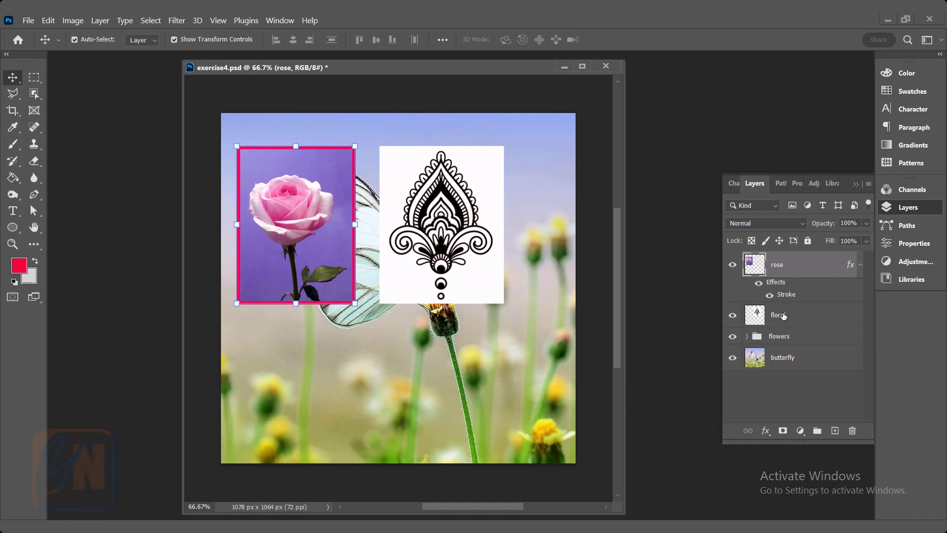
- Restore the flowers copy group and delete it together with its contents
key("ctrl")
key("ctrl+g")
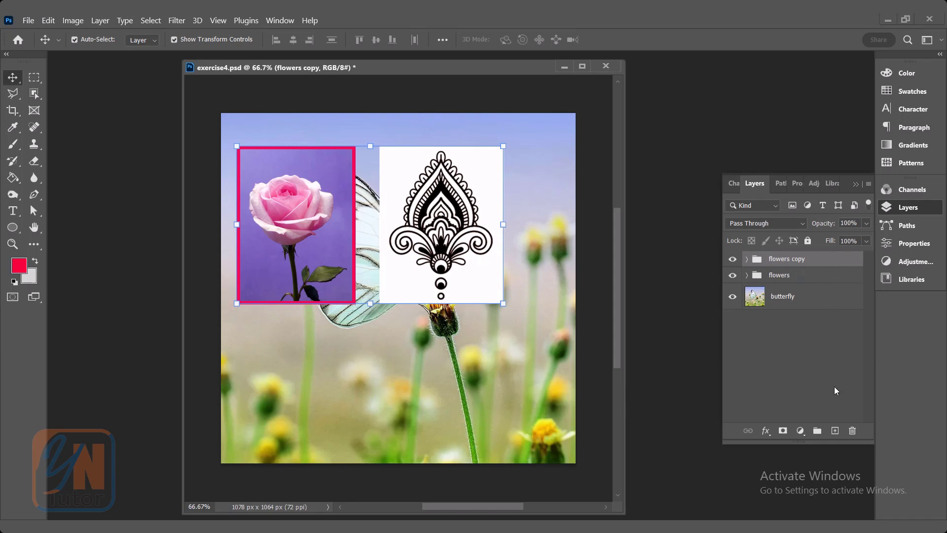
left_click(853, 430)
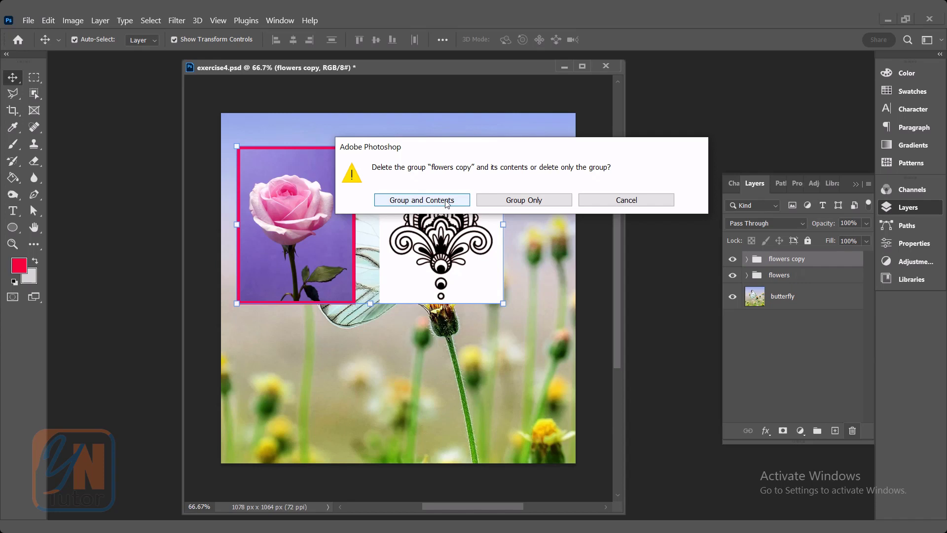
left_click(447, 204)
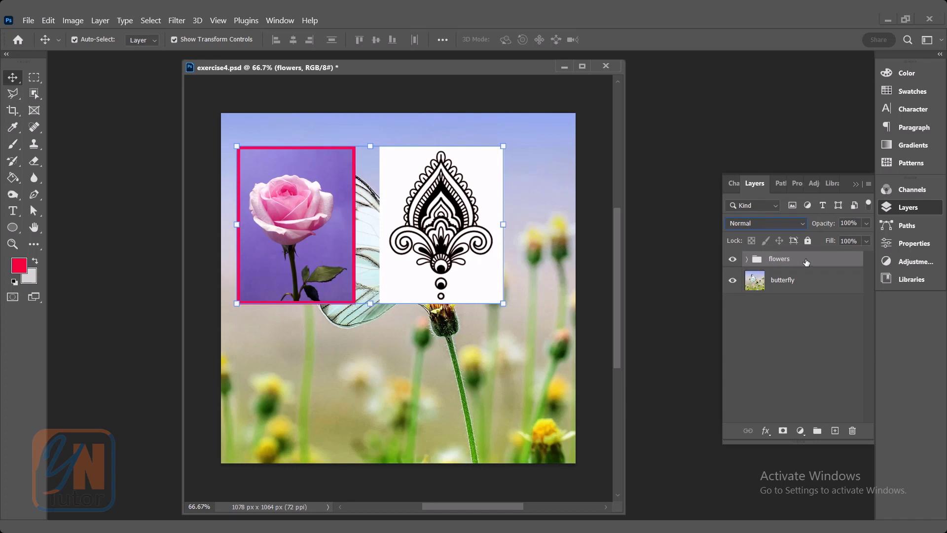
- Delete only the flowers group, keeping the rose and floral layers
left_click(852, 431)
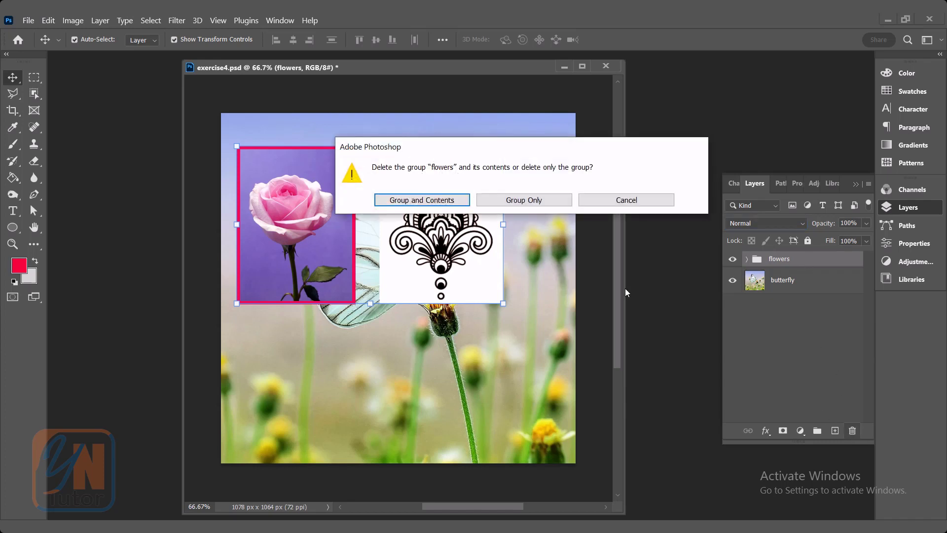
left_click(544, 204)
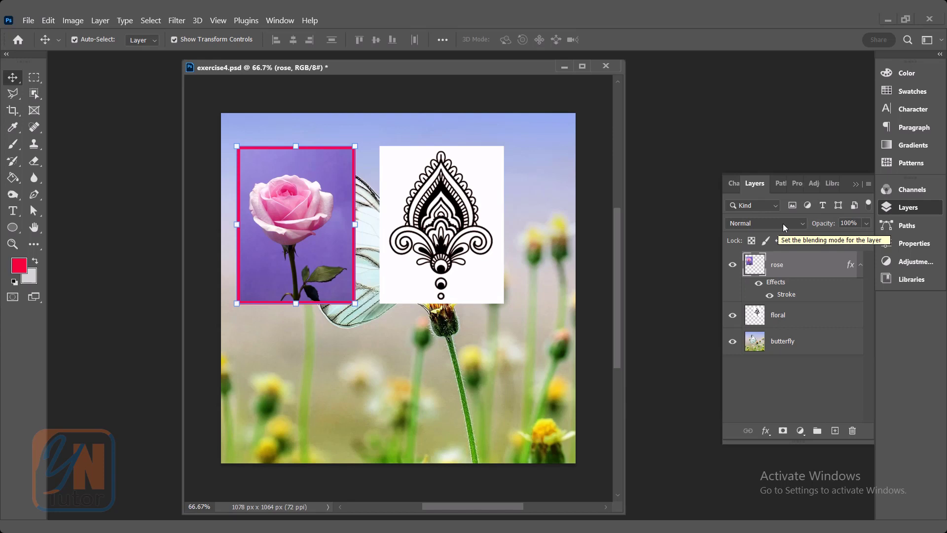
- Set the floral layer's blend mode to Darken and move the artwork around over the butterfly image
left_click(457, 197)
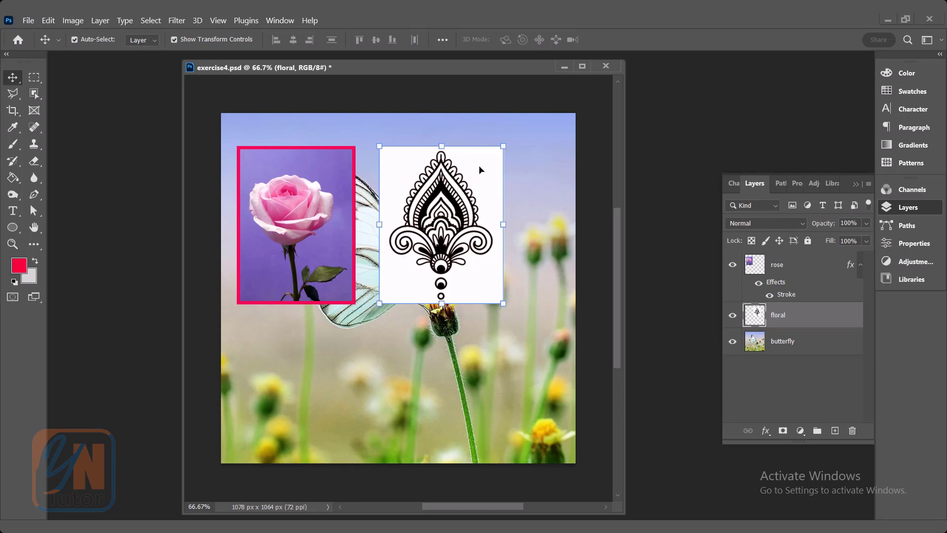
left_click(760, 223)
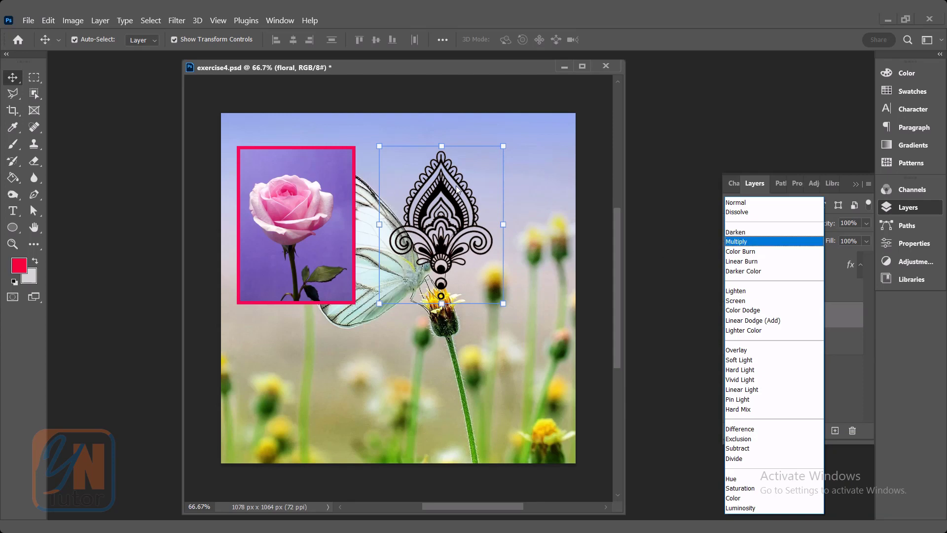
left_click(758, 232)
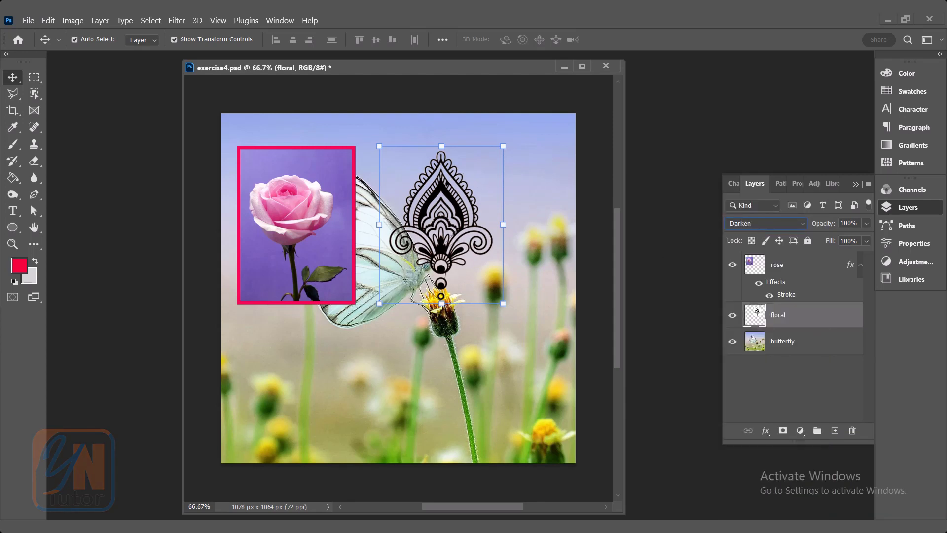
left_click_drag(443, 193, 522, 168)
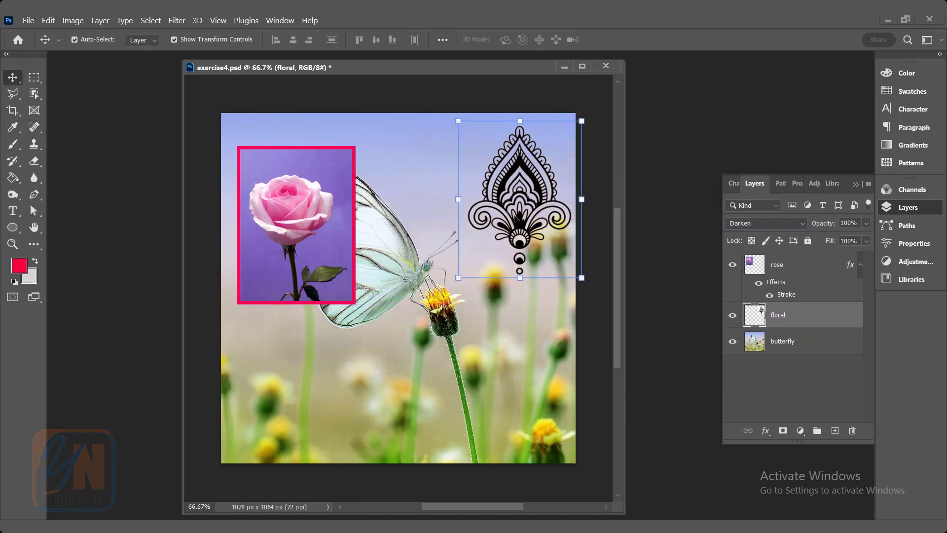
left_click_drag(530, 203, 462, 228)
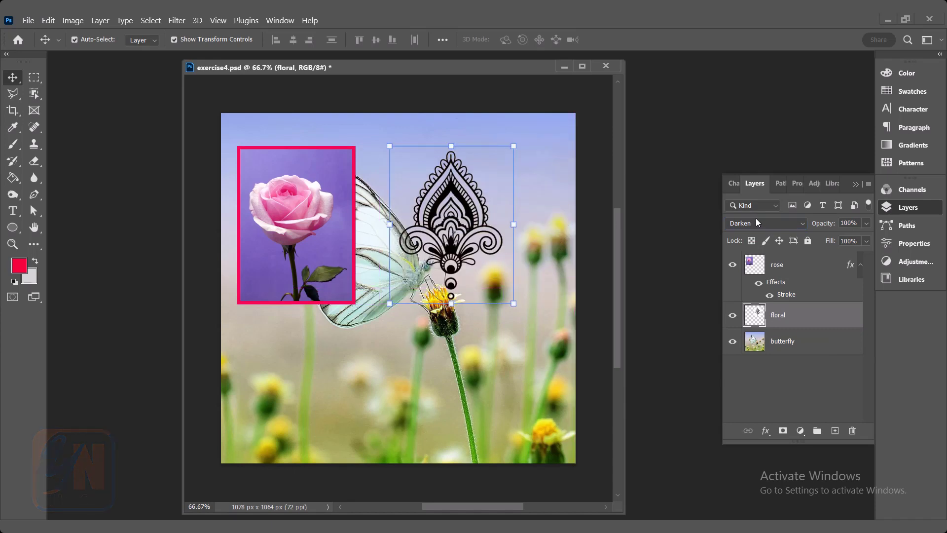
- Switch the floral layer's blend mode to Screen and shift the artwork slightly over the background
left_click(776, 222)
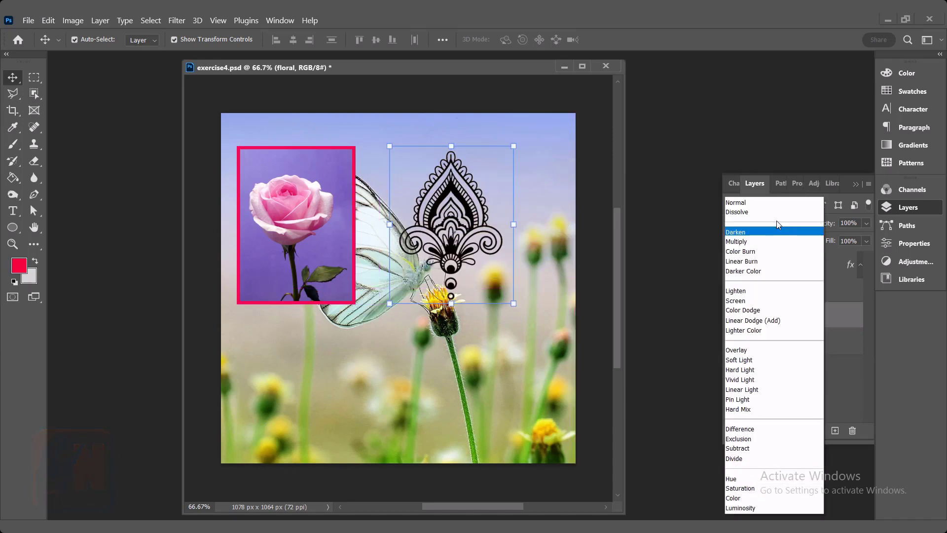
left_click(743, 302)
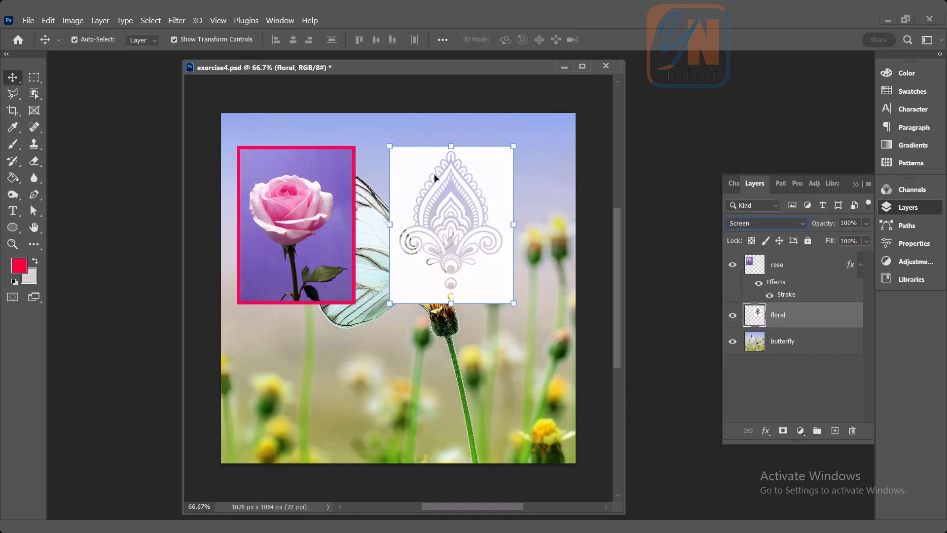
mouse_move(493, 187)
left_mouse_down()
mouse_move(510, 219)
mouse_move(507, 252)
mouse_move(476, 273)
mouse_move(479, 238)
mouse_move(453, 246)
mouse_move(488, 183)
left_mouse_up()
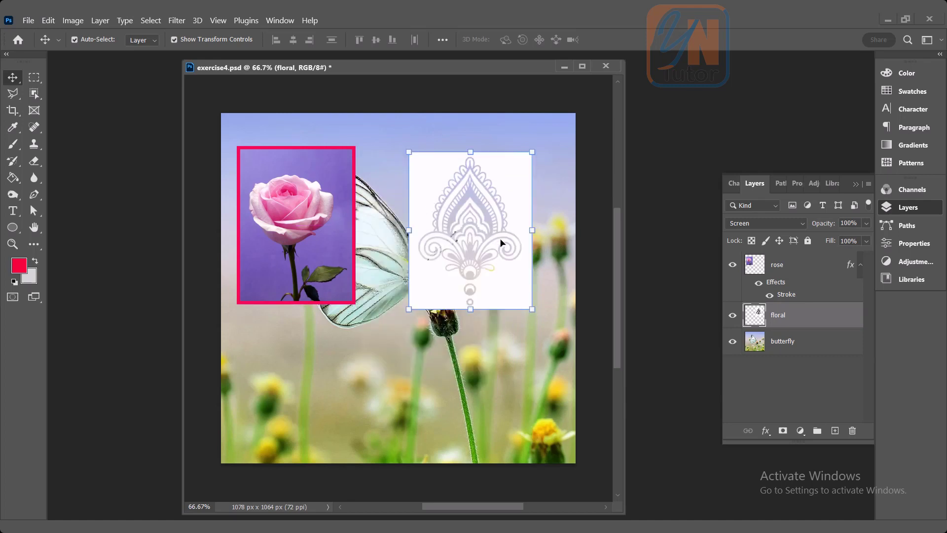
- Preview other blend modes such as Linear Burn on the floral layer, and keep Screen
left_click(784, 226)
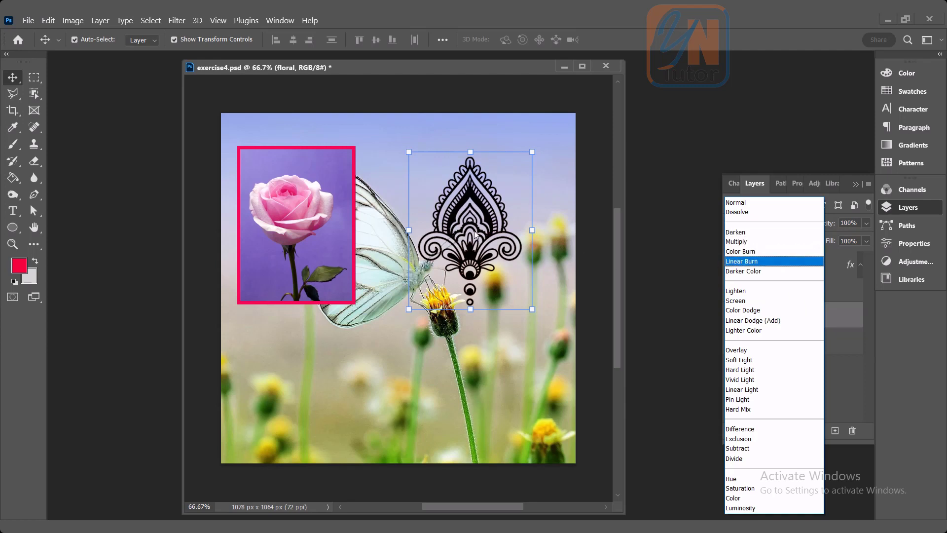
key("Down")
key("Down")
key("Down")
key("Return")
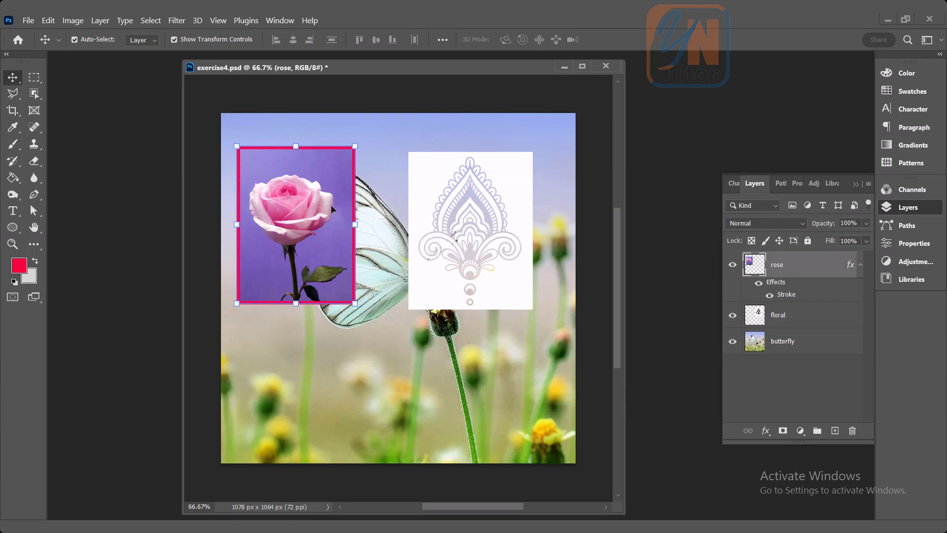
- Preview blend modes such as Color Burn on the rose layer, and return it to Normal
left_click(790, 222)
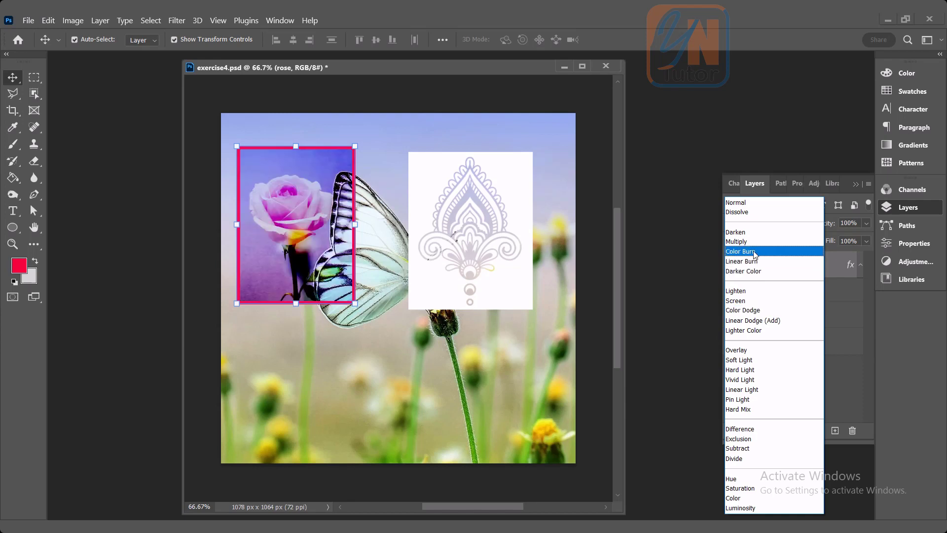
left_click(751, 203)
- Set the floral layer's blend mode back to Darken
left_click(511, 208)
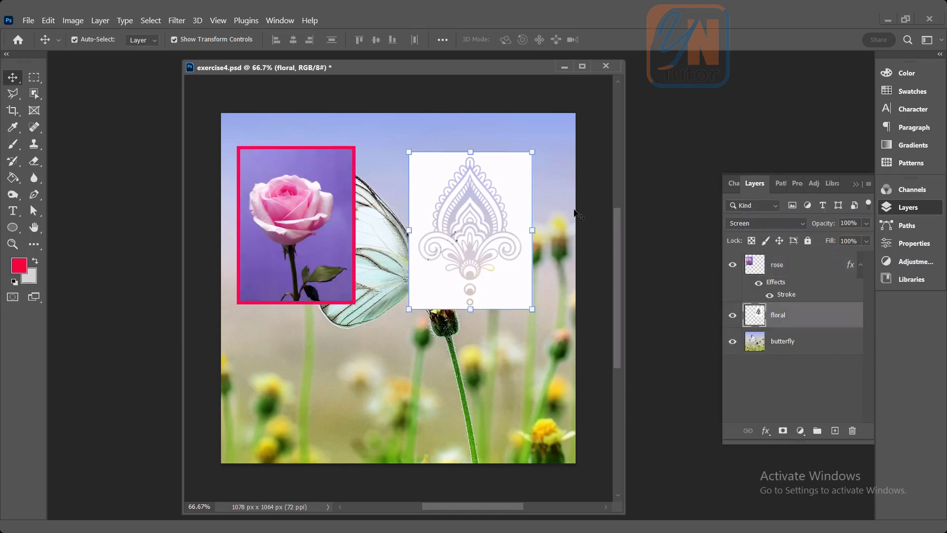
left_click(783, 224)
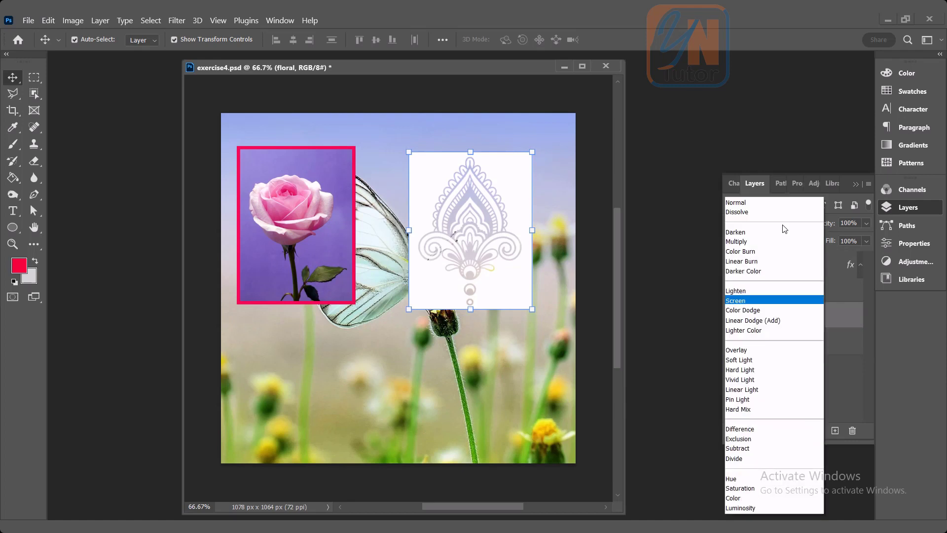
left_click(756, 234)
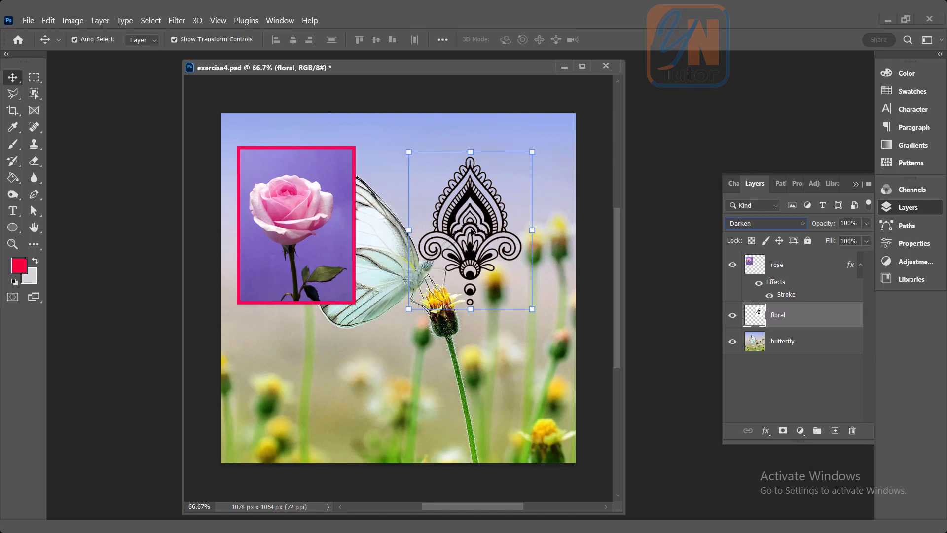
- Scale the floral artwork down and place it in the upper-right corner of the butterfly image
left_click_drag(532, 152, 488, 199)
left_click_drag(448, 290, 529, 206)
key("Return")
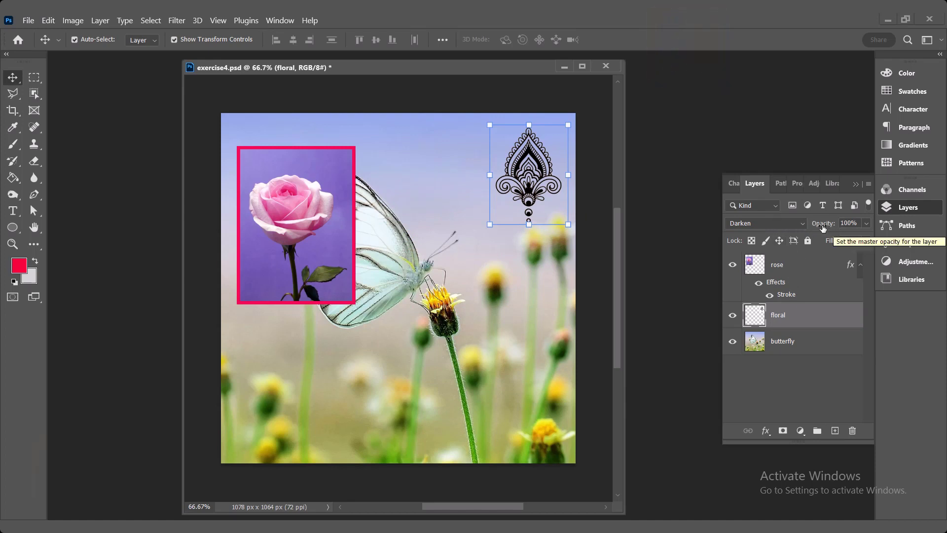
- Preview reduced opacity values such as 58% on the rose layer, and return its opacity to 100%
left_click(317, 228)
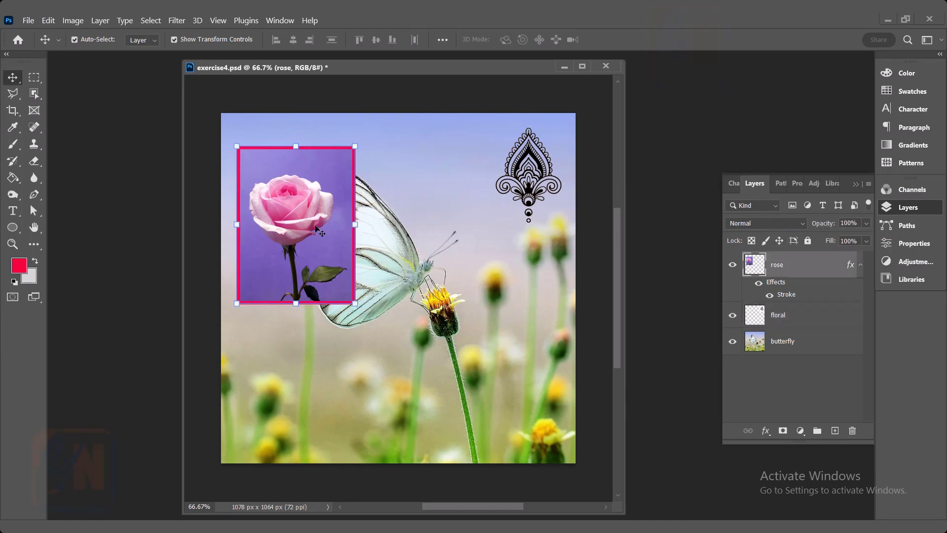
left_click(867, 225)
left_click_drag(866, 236, 839, 238)
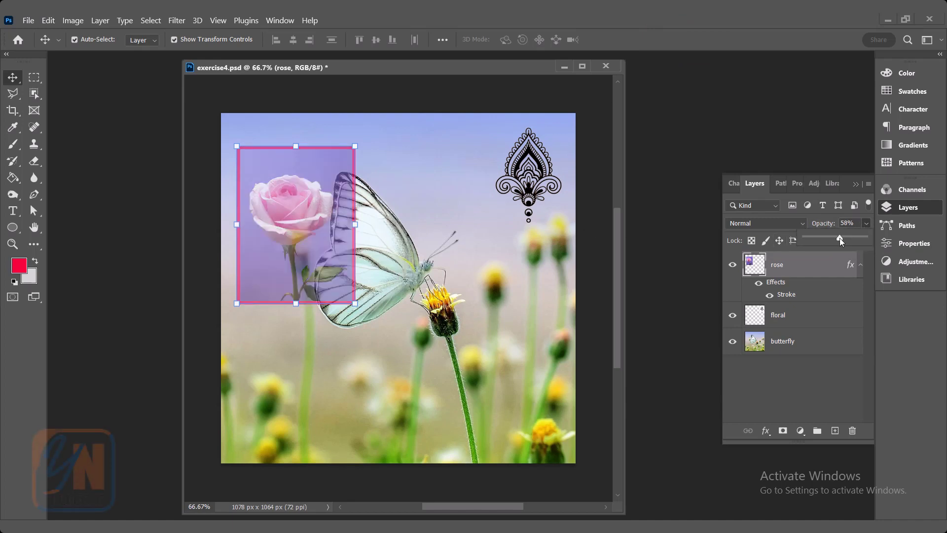
left_click_drag(836, 238, 836, 237)
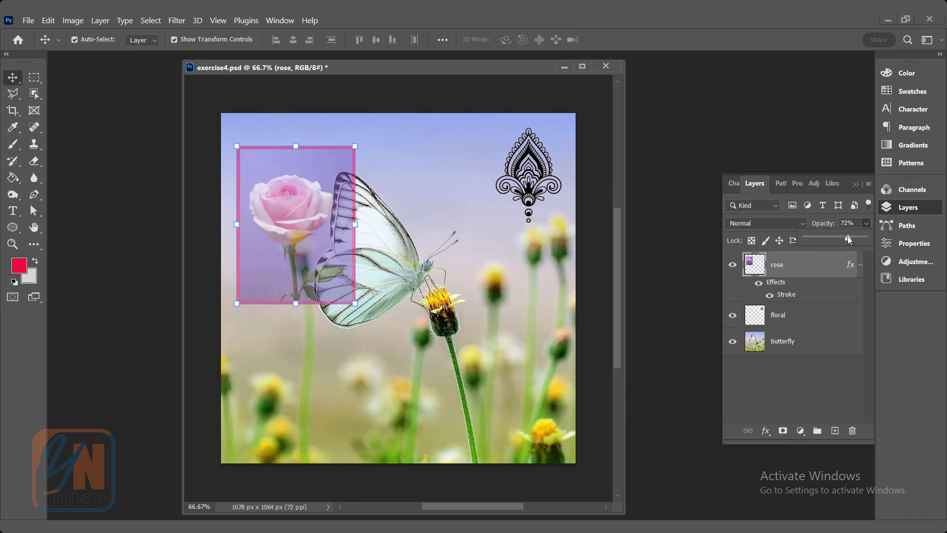
left_click_drag(880, 241, 880, 242)
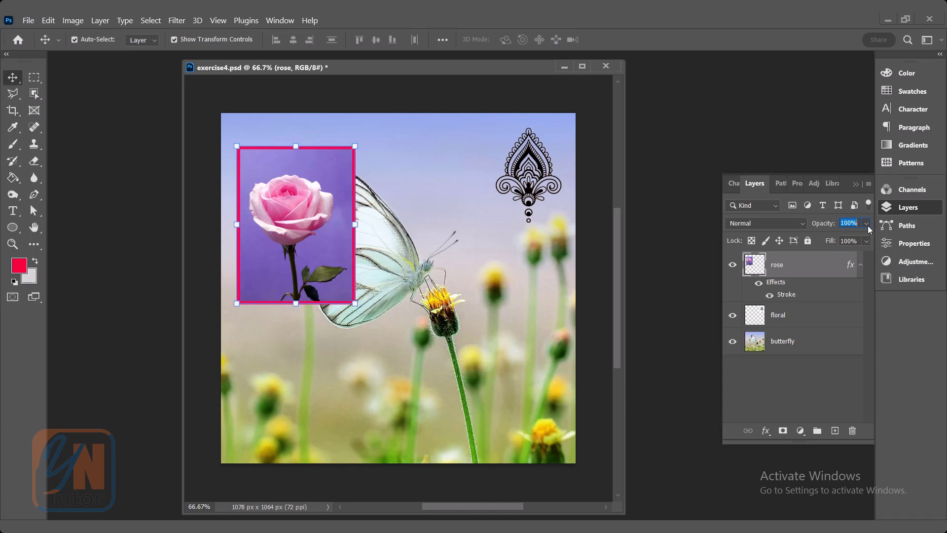
- Lower the rose layer's fill to 25% to compare its effect on the stroke, and return the fill to 100%
left_click(866, 241)
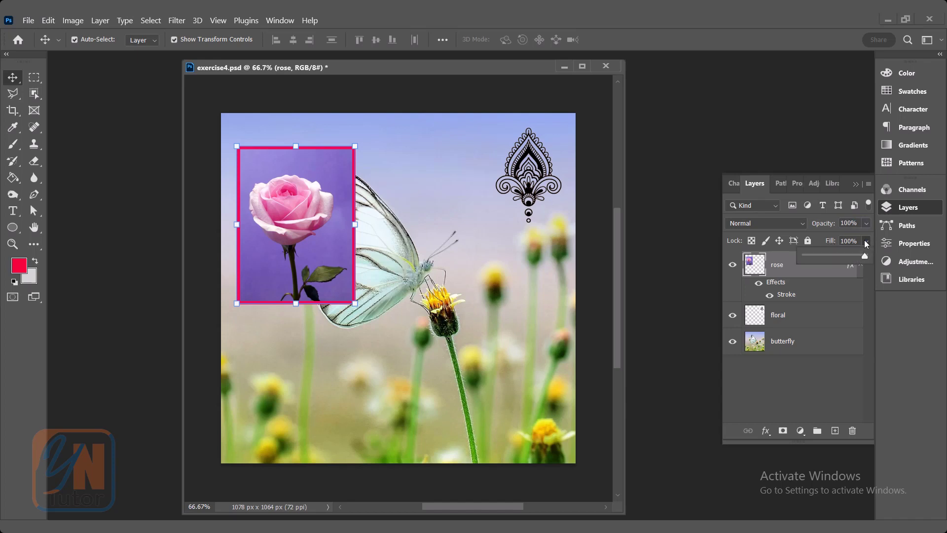
left_click_drag(833, 257, 825, 258)
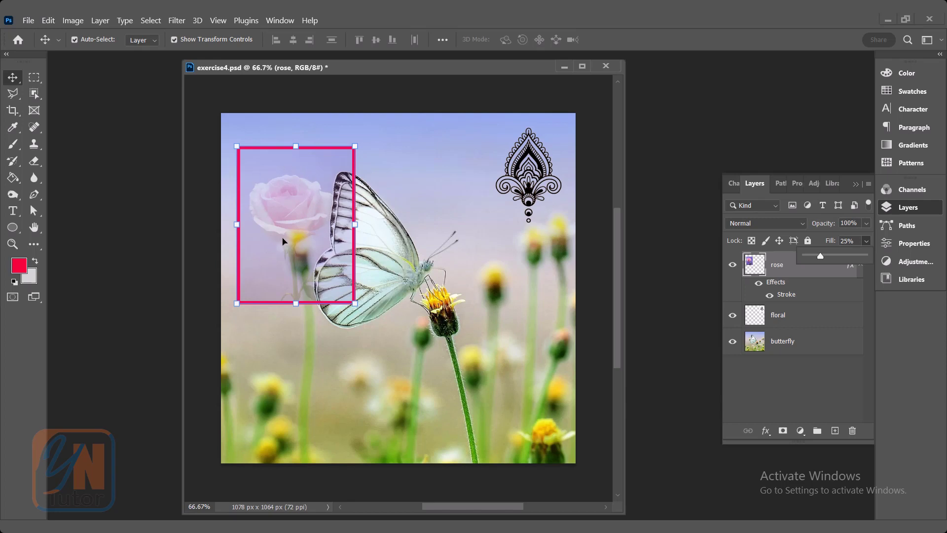
left_click_drag(821, 256, 878, 259)
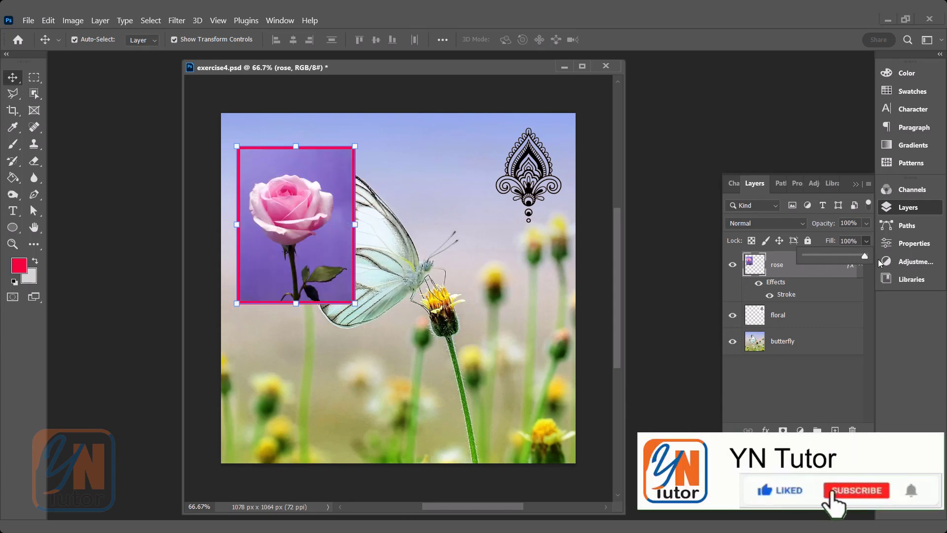
- Filter the layer list by the name "rose"
left_click(775, 205)
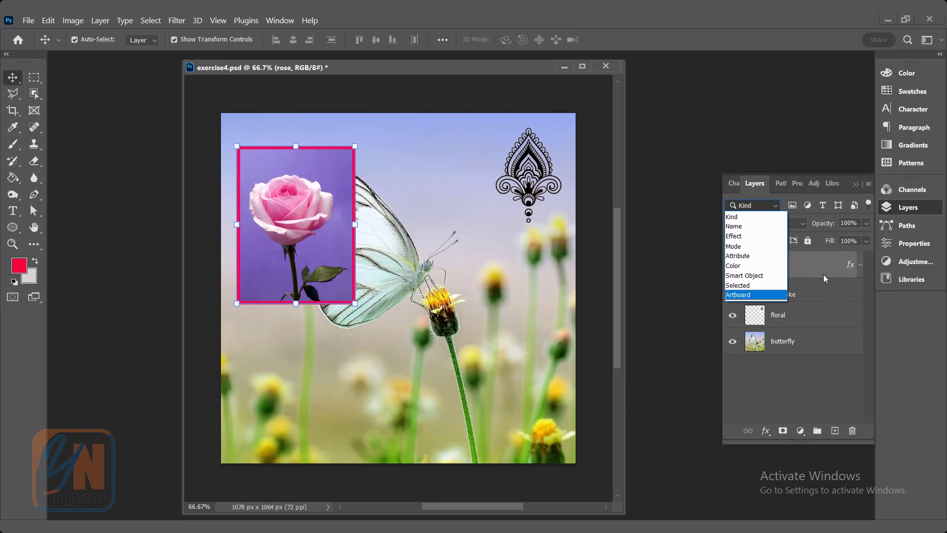
left_click(755, 226)
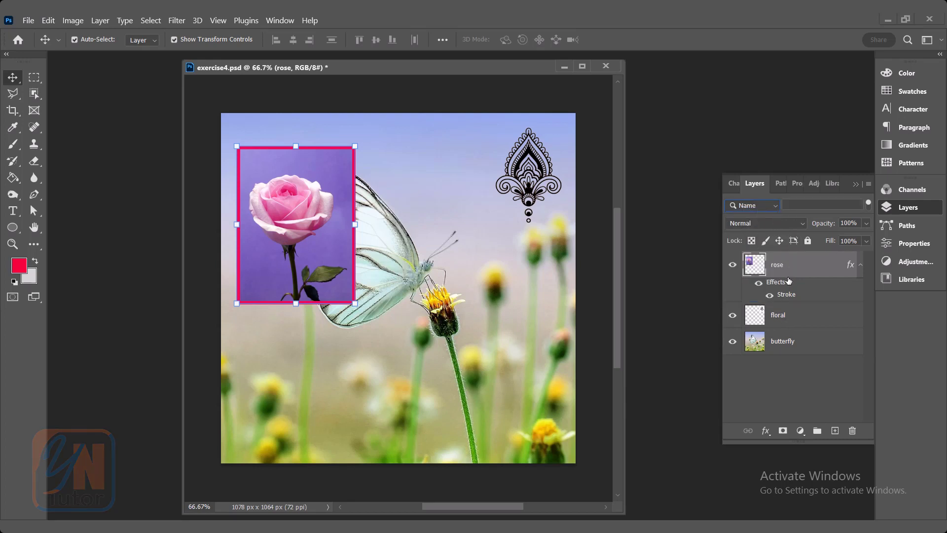
left_click(808, 205)
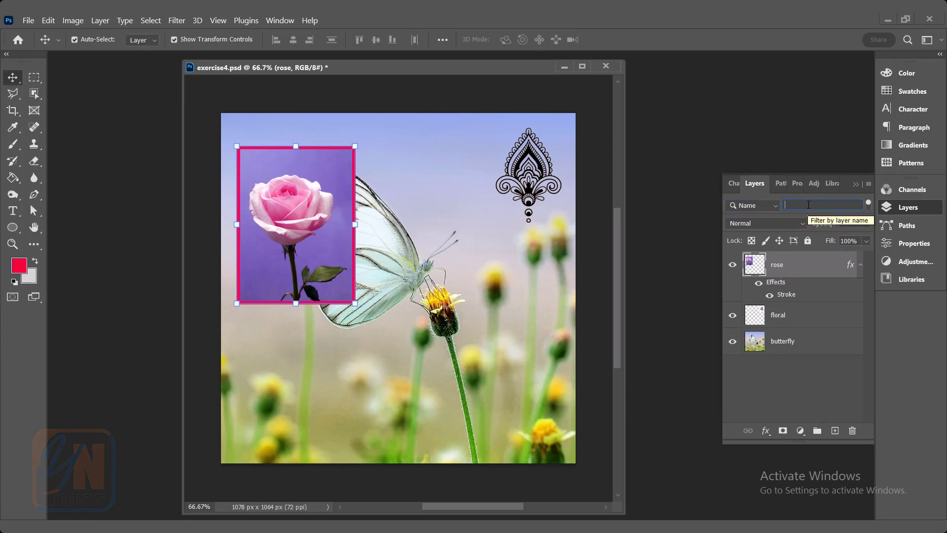
type("rose")
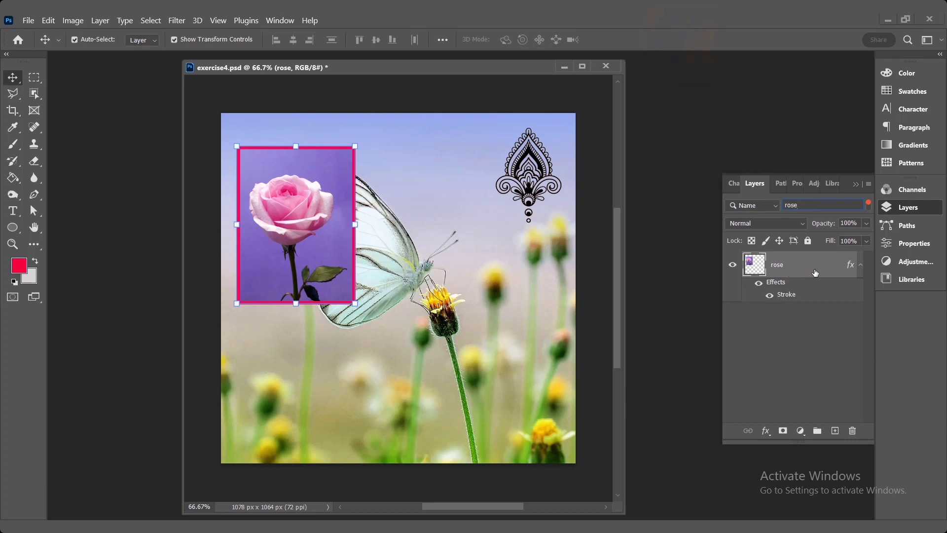
- Clear the layer name filter and set the layer filter type back to Kind
key("BackSpace")
key("BackSpace")
key("BackSpace")
key("BackSpace")
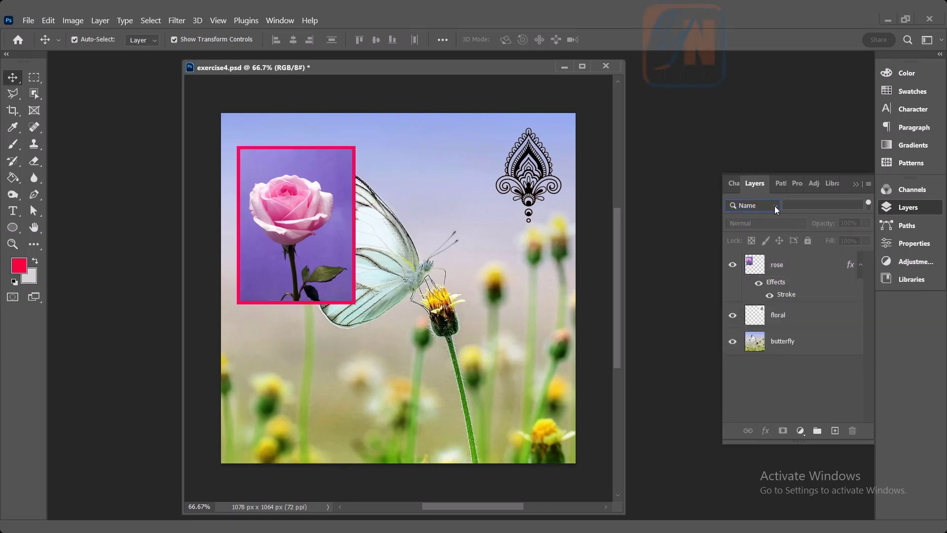
left_click(776, 209)
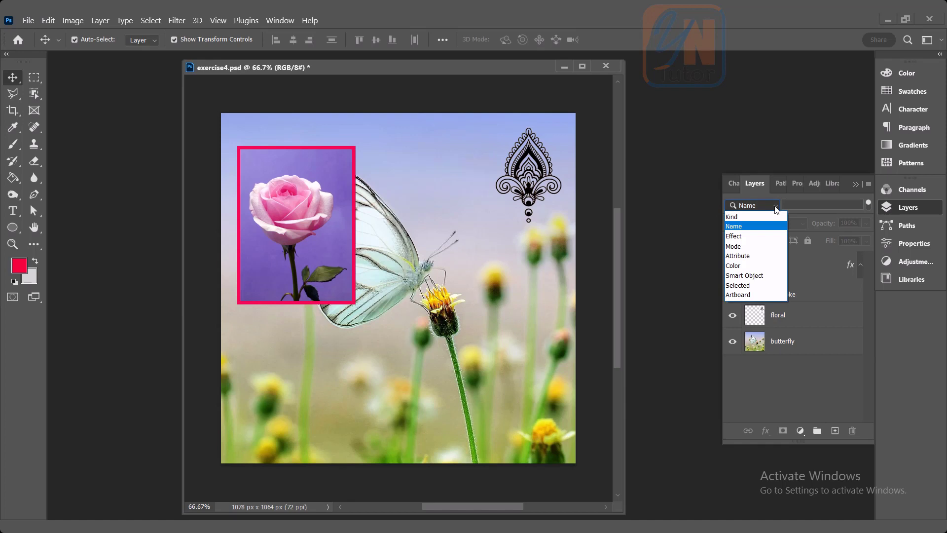
left_click(743, 216)
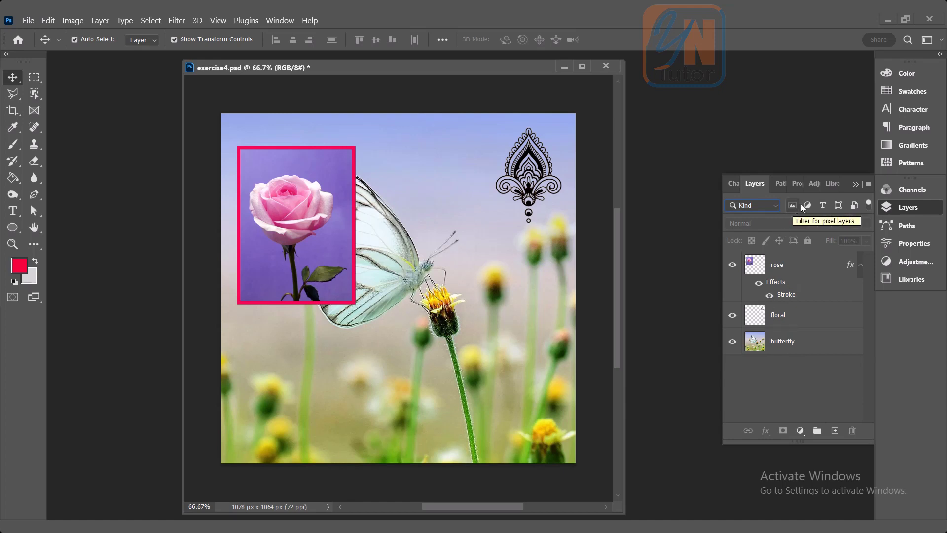
- Add the text "yntutor" as a type layer below the butterfly in the image
left_click(13, 212)
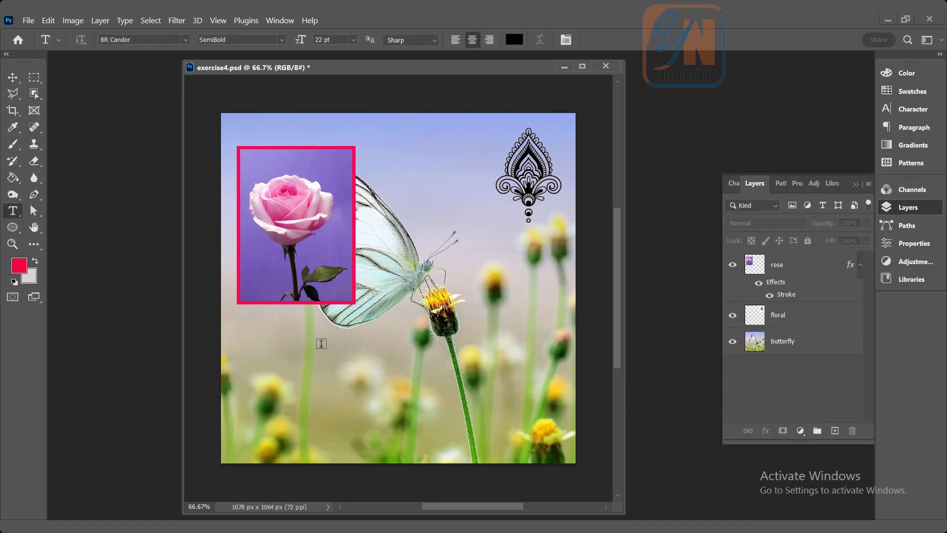
left_click(333, 360)
type("yntutor")
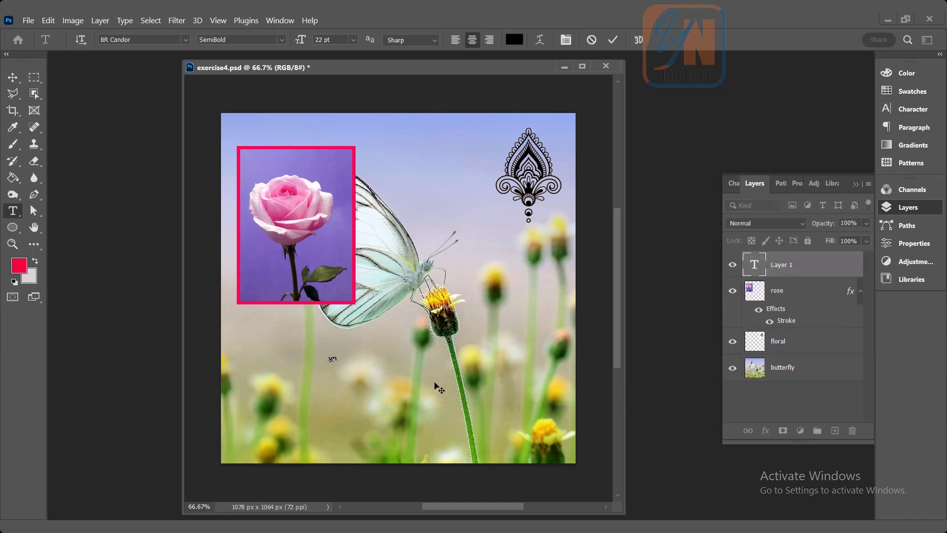
left_click(14, 78)
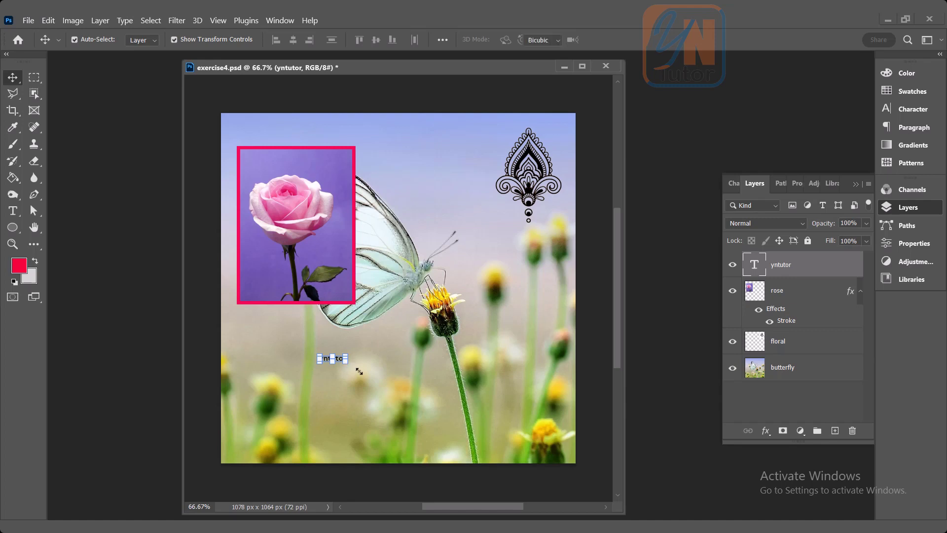
- Scale the "yntutor" text up to about 446% and place it just beneath the butterfly's wing
left_click_drag(352, 368, 443, 394)
left_click_drag(392, 377, 390, 351)
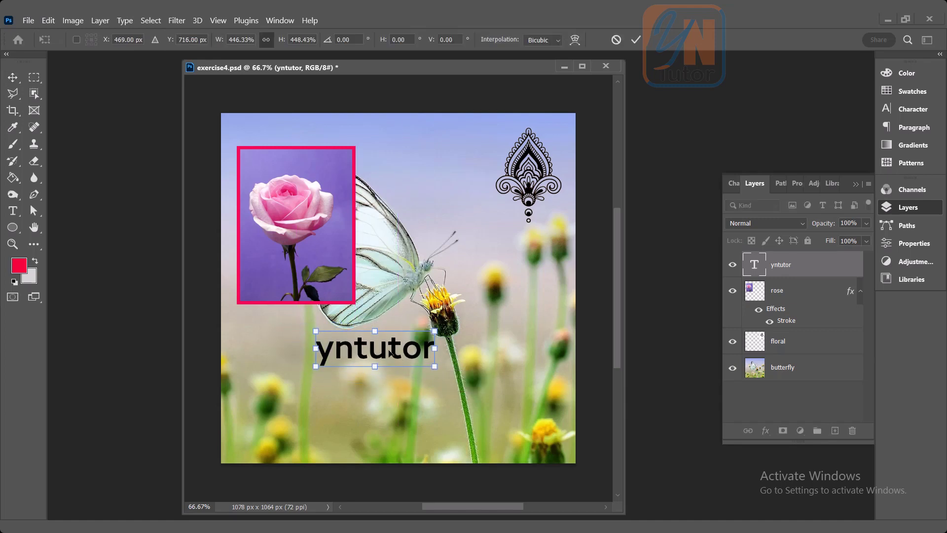
key("Return")
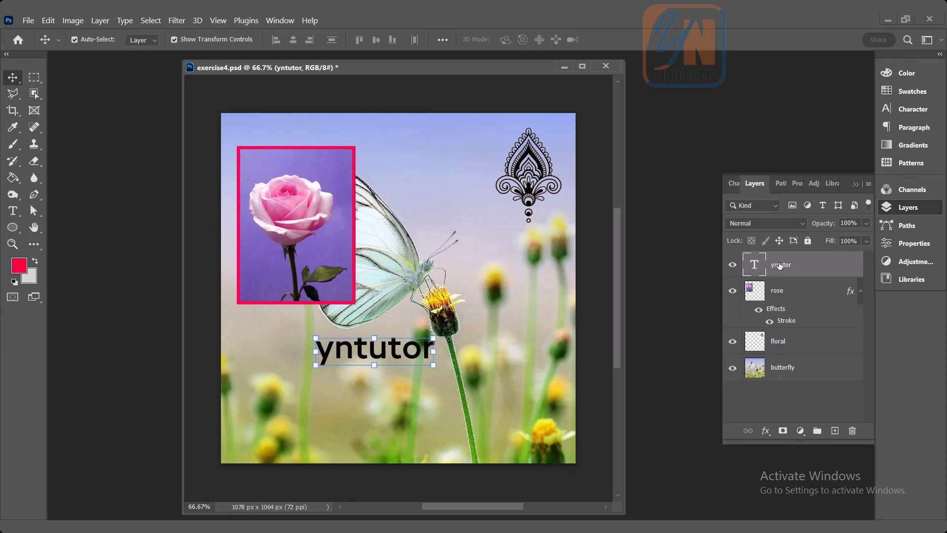
- Filter the layer list to show only type layers, and turn that filter off again
left_click(822, 206)
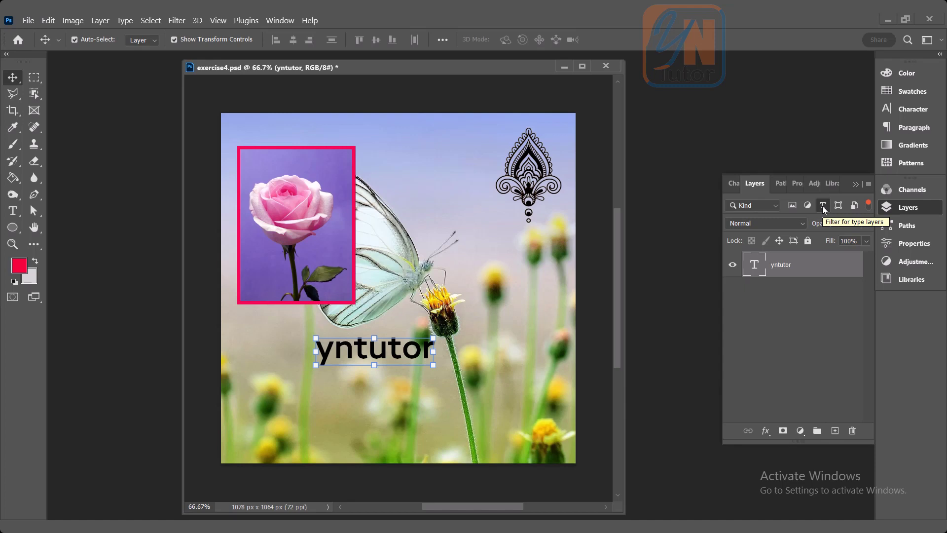
left_click(822, 206)
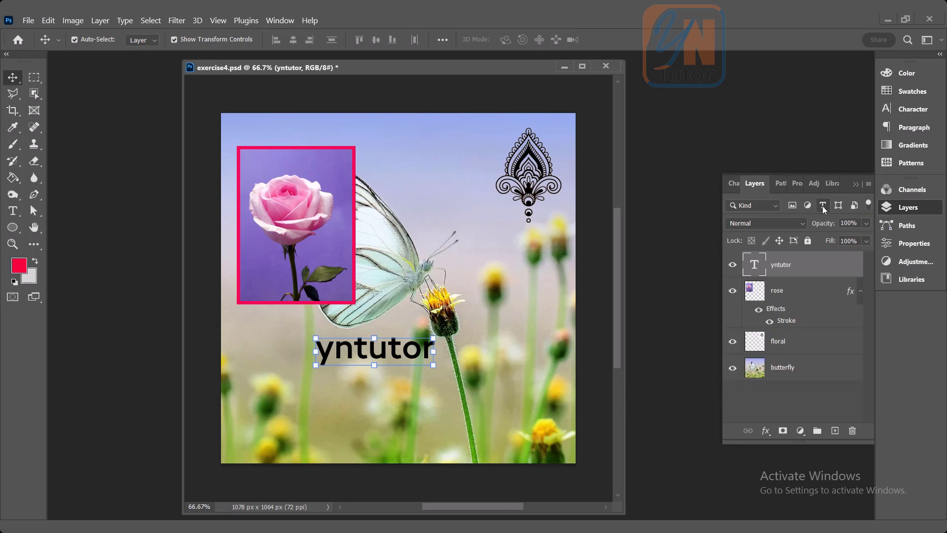